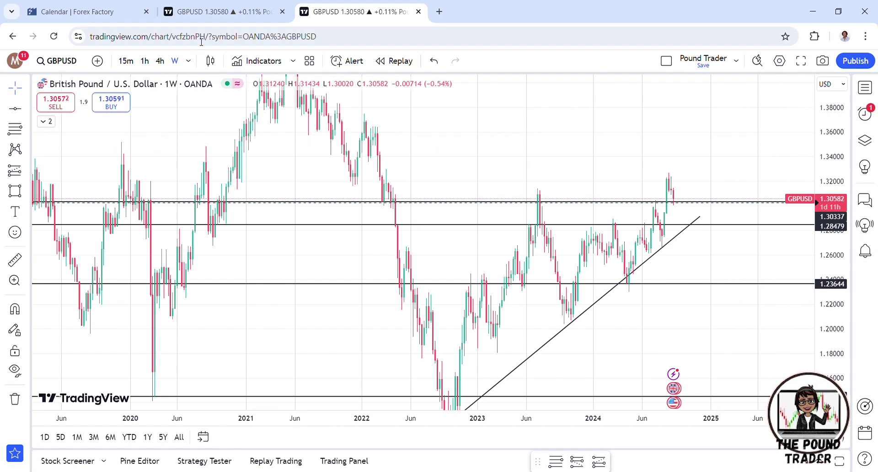
Step: Draw a trial projected path from the recent high toward 1.34, then delete it
{"action": "scroll", "coordinate": [704, 302], "scroll_direction": "up", "scroll_amount": 3}
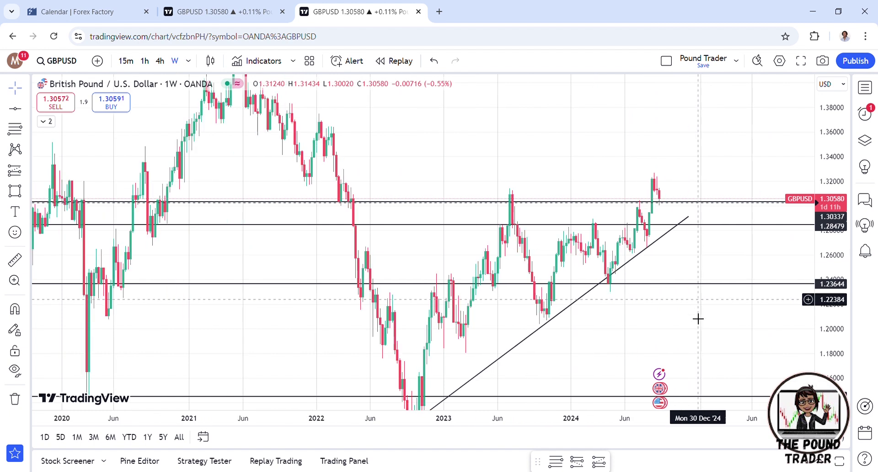
{"action": "left_click_drag", "start_coordinate": [698, 317], "coordinate": [646, 304]}
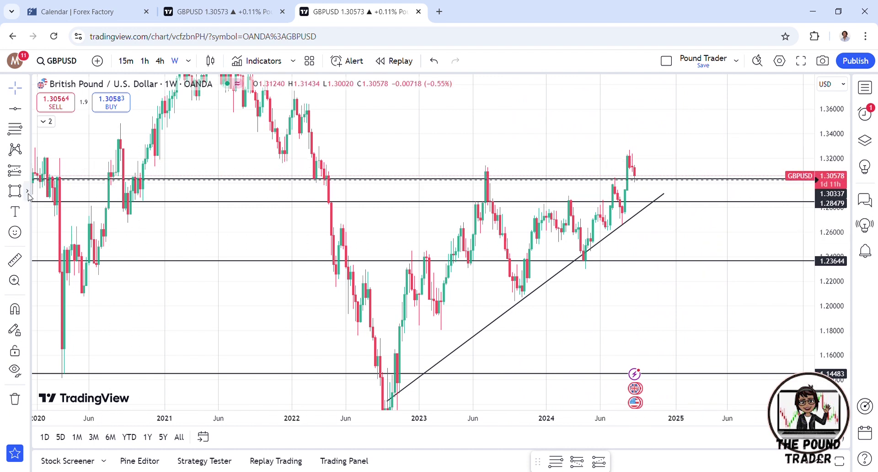
{"action": "left_click", "coordinate": [28, 194]}
{"action": "left_click", "coordinate": [54, 304]}
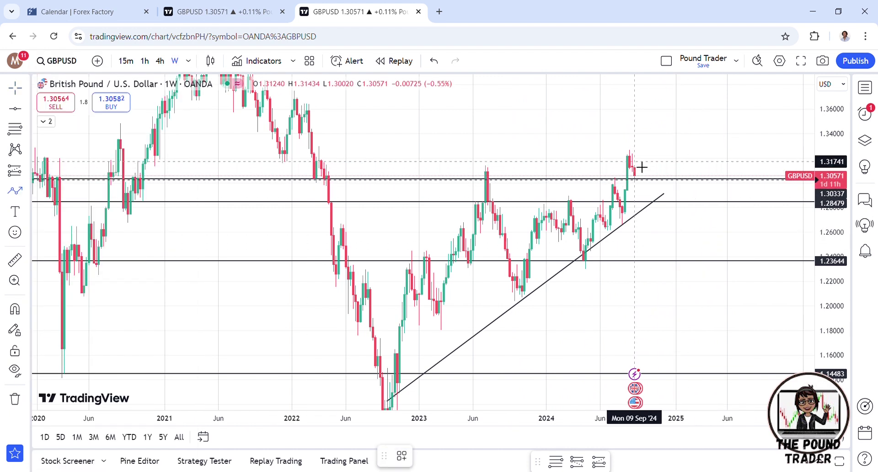
{"action": "left_click", "coordinate": [633, 166]}
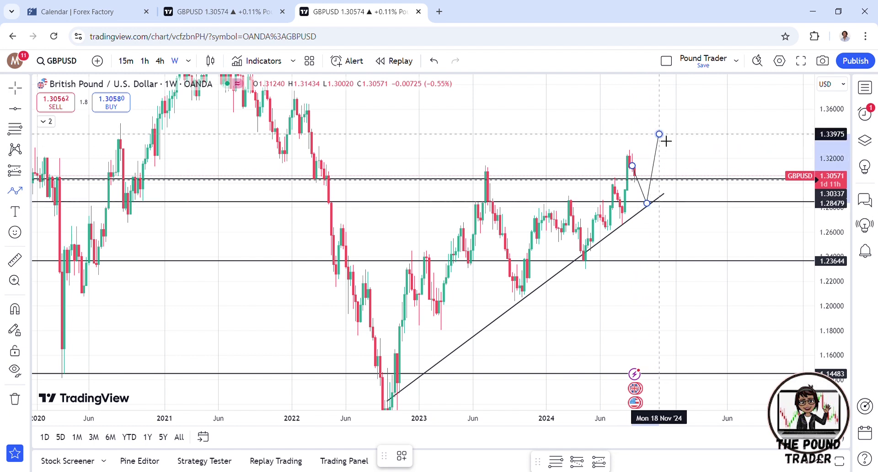
{"action": "double_click", "coordinate": [659, 134]}
{"action": "key", "text": "Delete"}
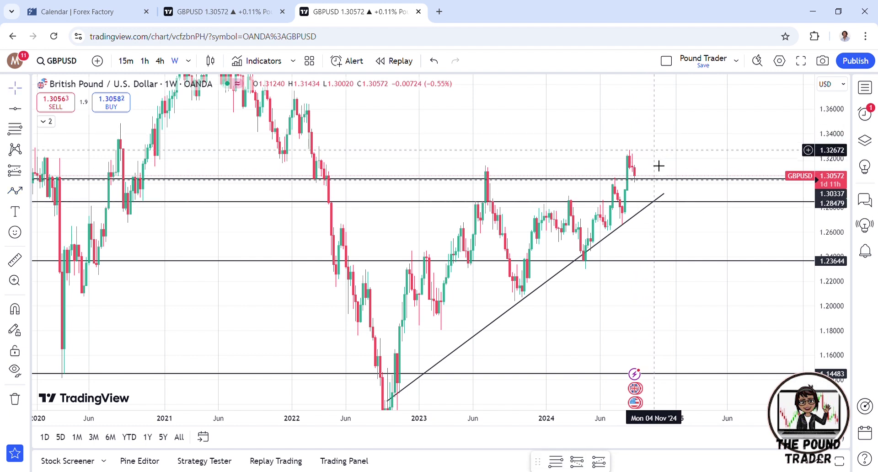
Step: Nudge the alert line lower and pan back through earlier years of weekly price history
{"action": "left_click_drag", "start_coordinate": [529, 182], "coordinate": [532, 185]}
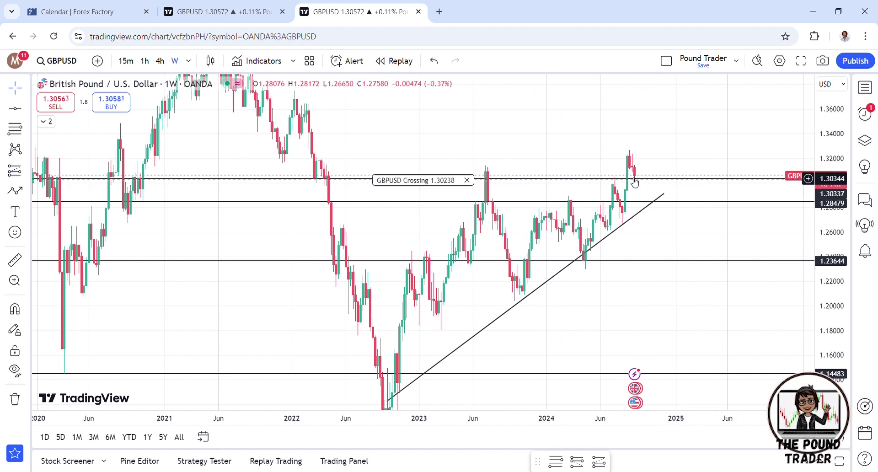
{"action": "left_click_drag", "start_coordinate": [502, 152], "coordinate": [565, 157]}
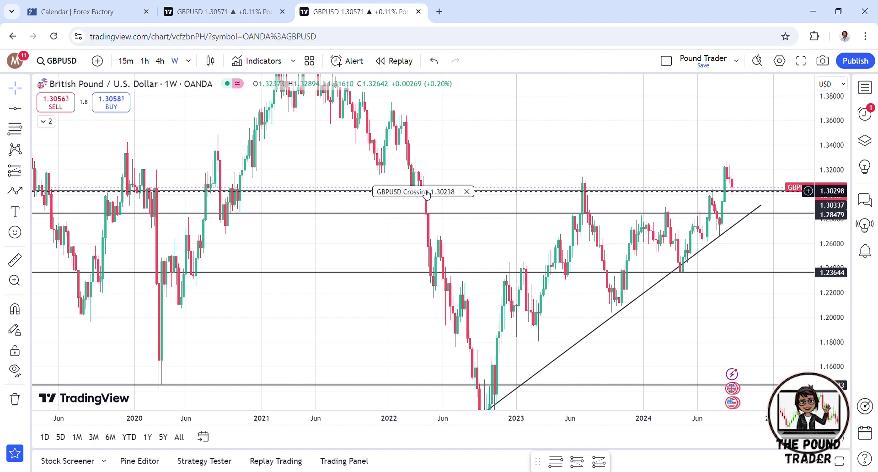
{"action": "left_click_drag", "start_coordinate": [534, 192], "coordinate": [696, 210]}
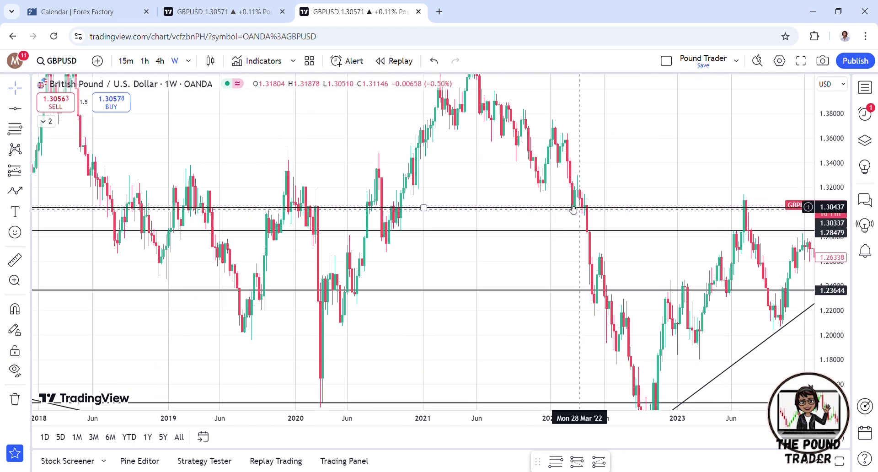
{"action": "scroll", "coordinate": [347, 208], "scroll_direction": "left", "scroll_amount": 10}
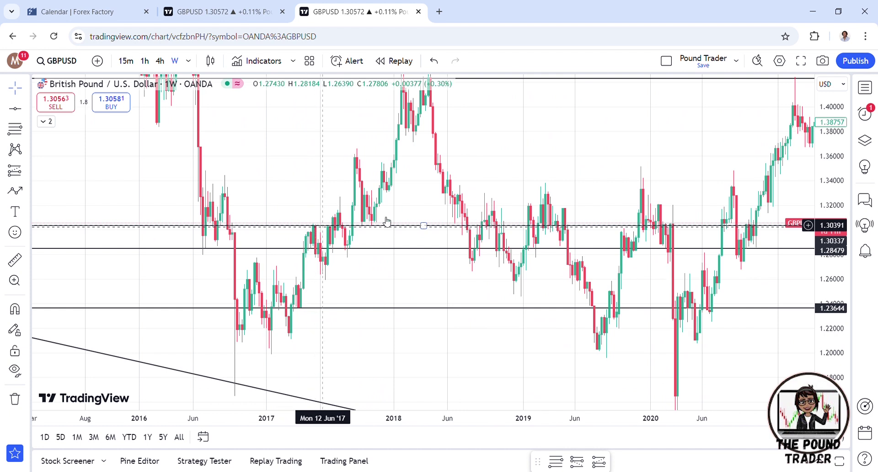
{"action": "scroll", "coordinate": [386, 222], "scroll_direction": "right", "scroll_amount": 15}
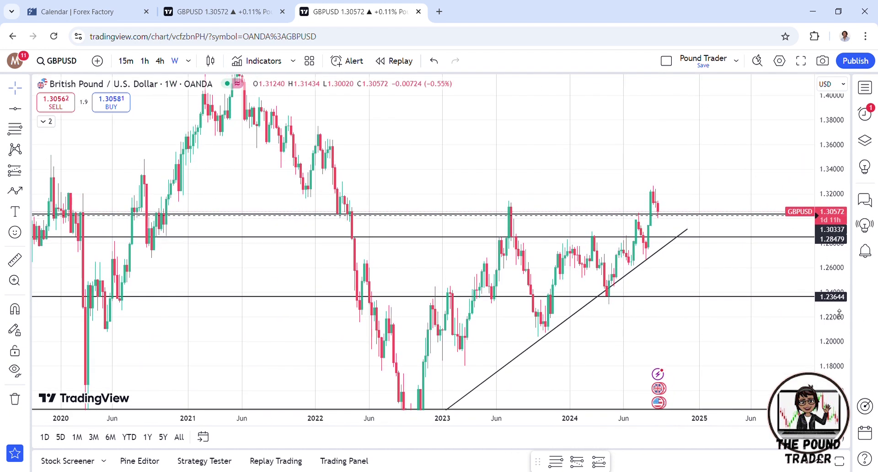
{"action": "left_click_drag", "start_coordinate": [839, 313], "coordinate": [839, 288]}
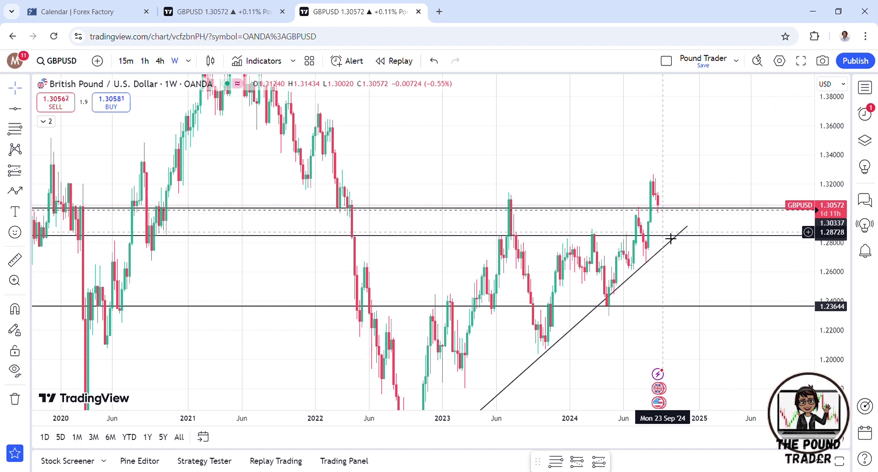
{"action": "scroll", "coordinate": [670, 239], "scroll_direction": "up", "scroll_amount": 5}
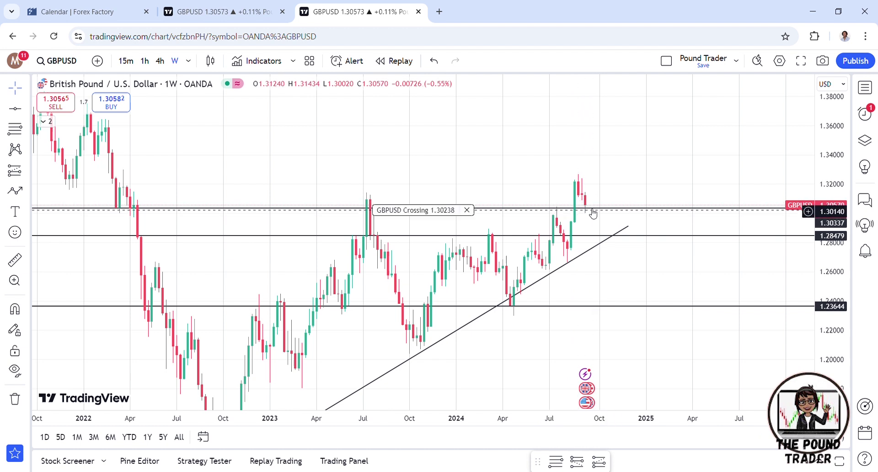
{"action": "scroll", "coordinate": [337, 151], "scroll_direction": "down", "scroll_amount": 1}
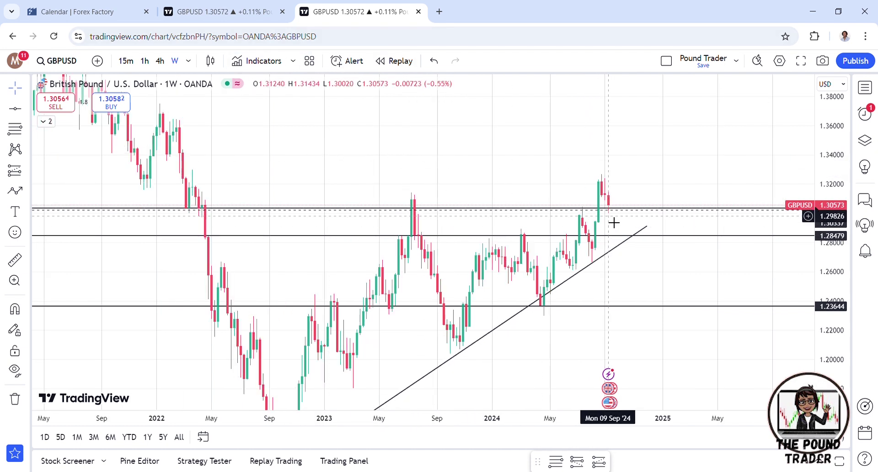
Step: Put GBPUSD on the 1-day chart and frame it around the pink support zone near 1.305
{"action": "left_click", "coordinate": [188, 61]}
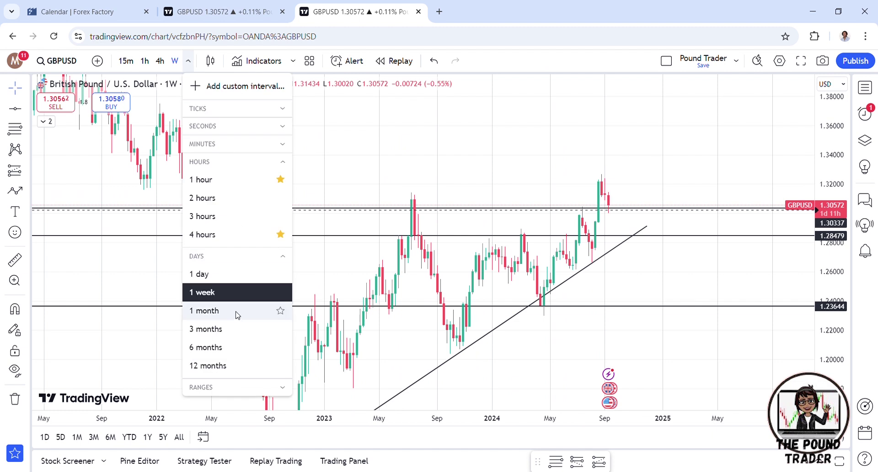
{"action": "left_click", "coordinate": [232, 275]}
{"action": "left_click_drag", "start_coordinate": [835, 356], "coordinate": [835, 315]}
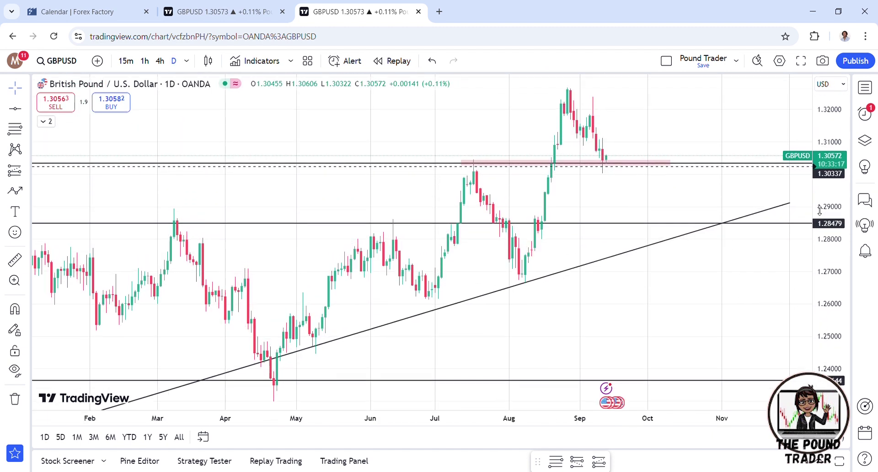
{"action": "left_click_drag", "start_coordinate": [618, 194], "coordinate": [633, 233]}
{"action": "left_click", "coordinate": [641, 190]}
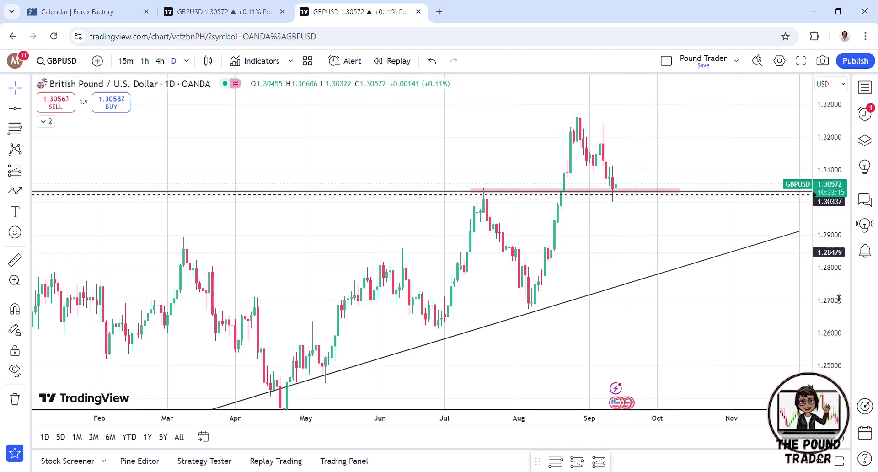
{"action": "left_click_drag", "start_coordinate": [640, 190], "coordinate": [642, 215]}
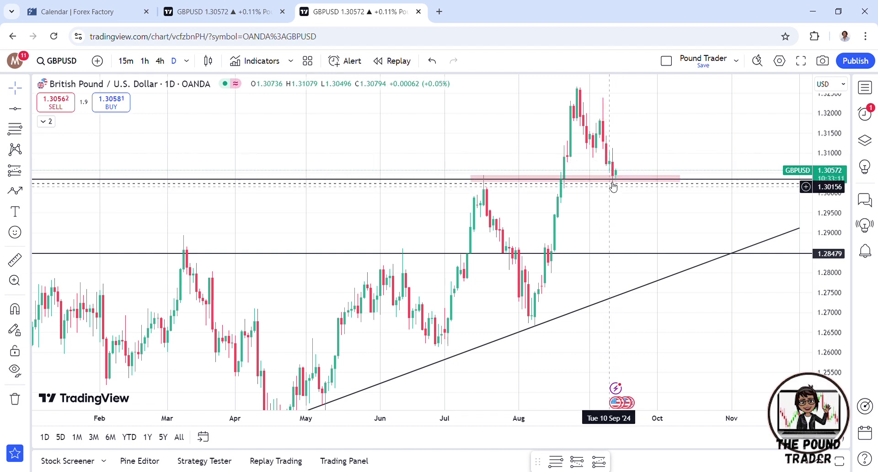
{"action": "left_click_drag", "start_coordinate": [669, 146], "coordinate": [676, 191]}
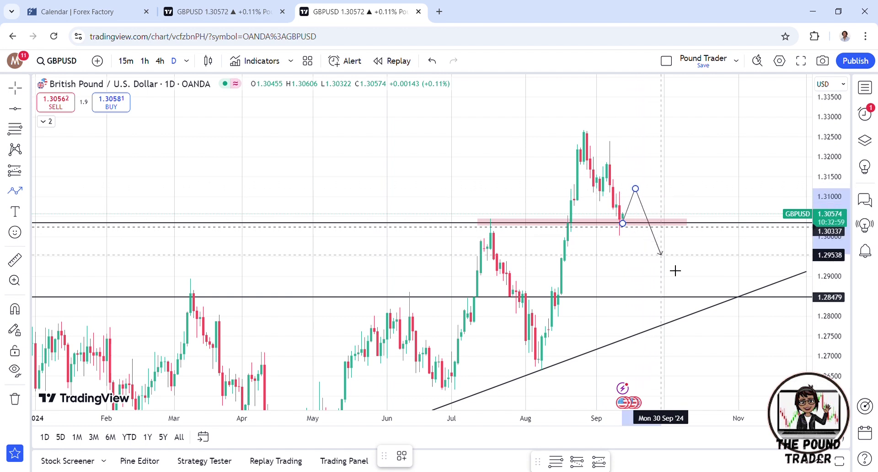
Step: Sketch a projected path ending at the 1.28479 line, adjust its start and peak, then delete it
{"action": "double_click", "coordinate": [665, 303]}
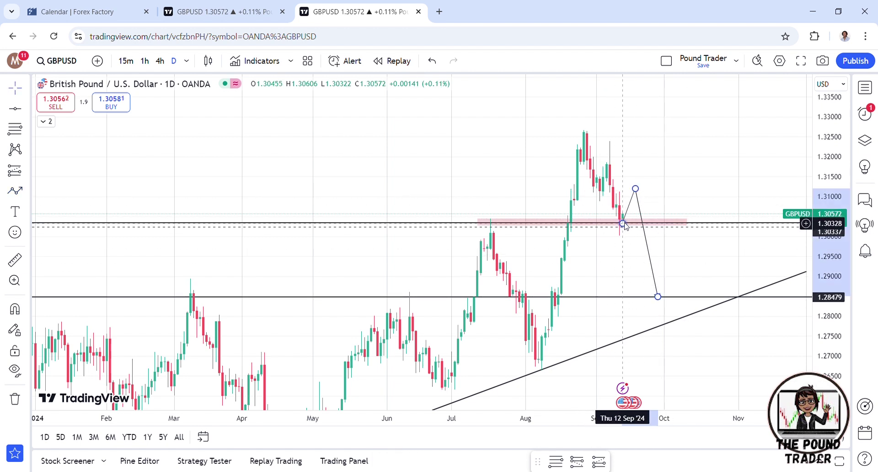
{"action": "left_click_drag", "start_coordinate": [623, 224], "coordinate": [626, 223]}
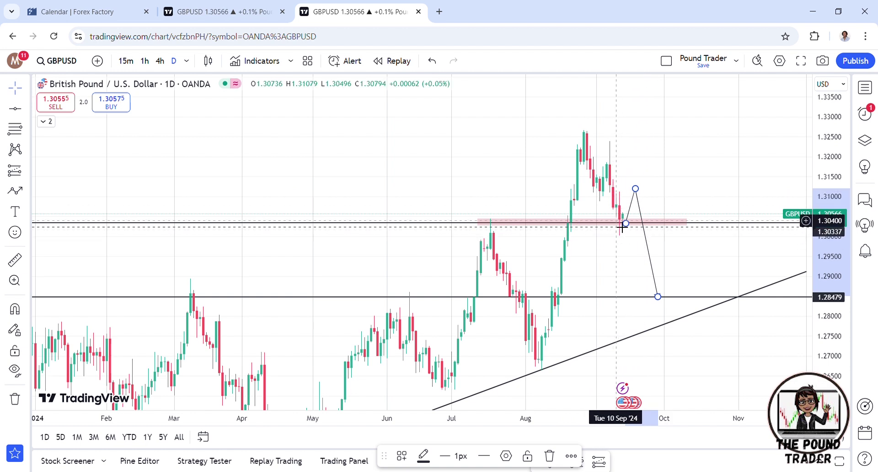
{"action": "scroll", "coordinate": [622, 234], "scroll_direction": "up", "scroll_amount": 2}
{"action": "left_click", "coordinate": [642, 191]}
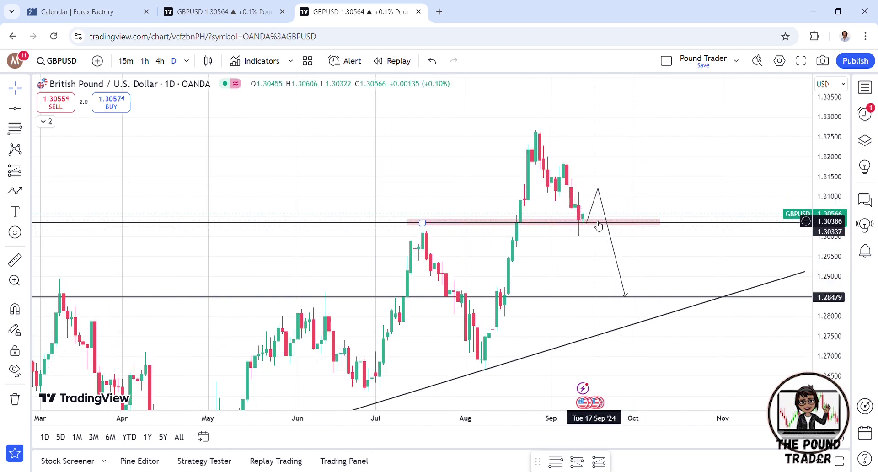
{"action": "left_click_drag", "start_coordinate": [598, 191], "coordinate": [594, 158]}
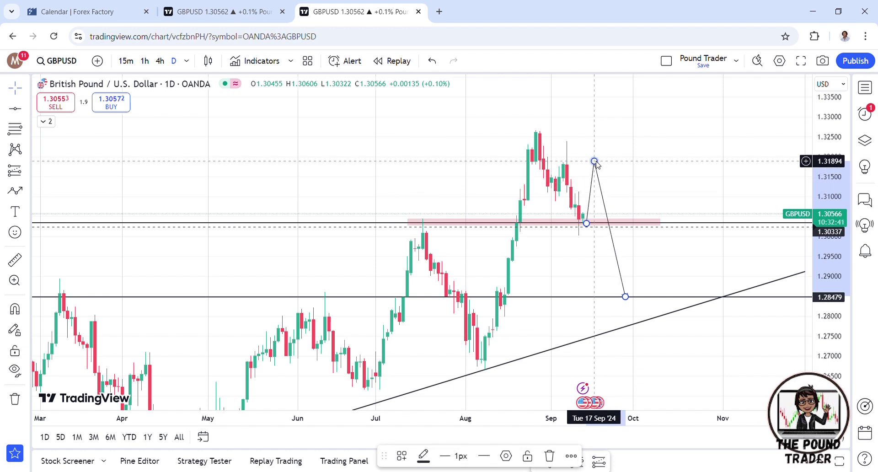
{"action": "key", "text": "Delete"}
{"action": "scroll", "coordinate": [614, 196], "scroll_direction": "down", "scroll_amount": 2}
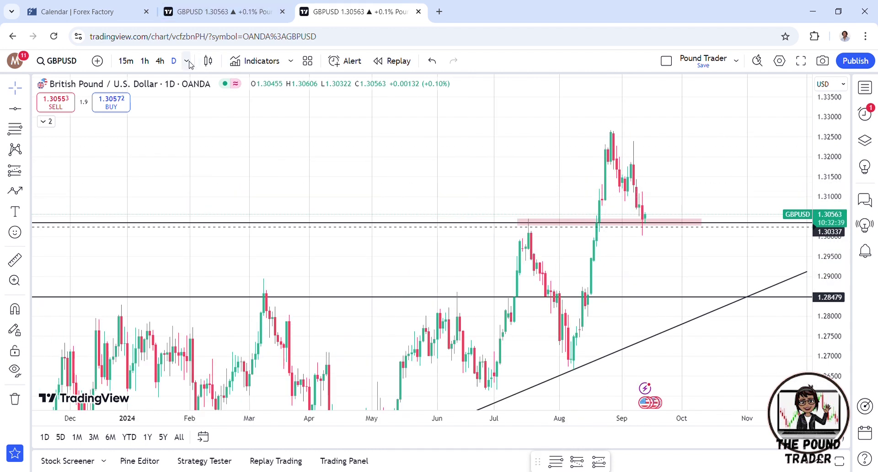
Step: Switch to the 4-hour chart and move the descending trendline's lower end onto the latest candles
{"action": "left_click", "coordinate": [161, 62]}
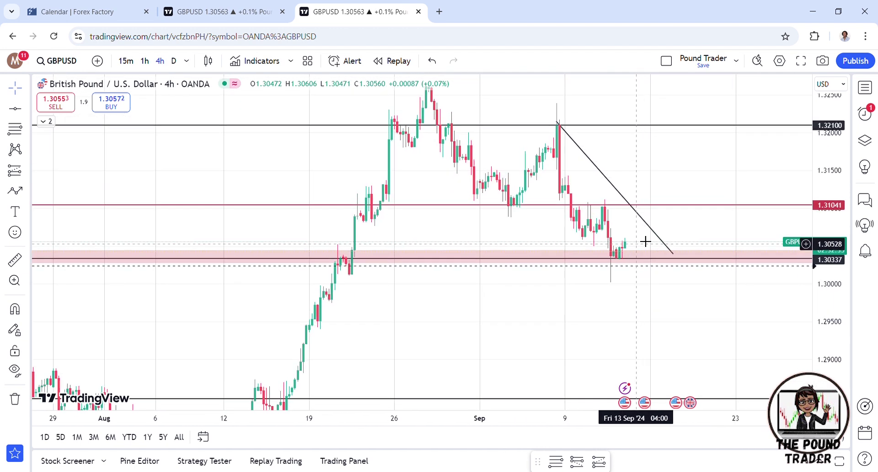
{"action": "left_click", "coordinate": [674, 255]}
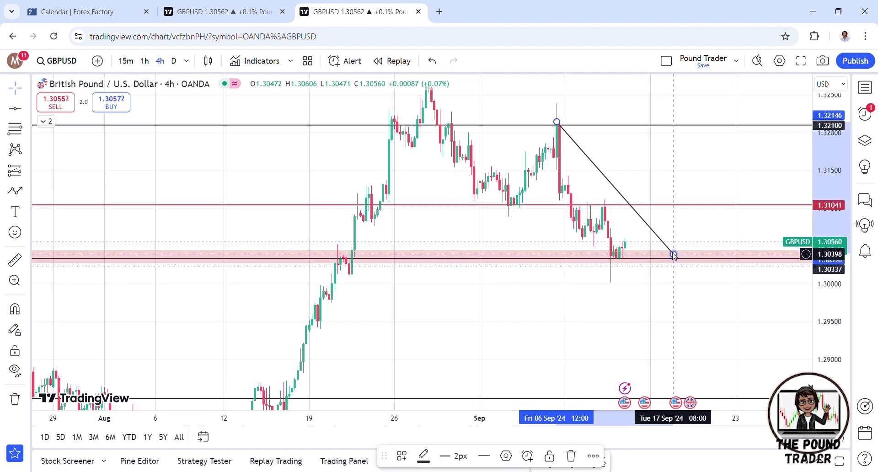
{"action": "mouse_move", "coordinate": [674, 255]}
{"action": "left_mouse_down"}
{"action": "mouse_move", "coordinate": [641, 266]}
{"action": "mouse_move", "coordinate": [684, 243]}
{"action": "mouse_move", "coordinate": [639, 259]}
{"action": "left_mouse_up"}
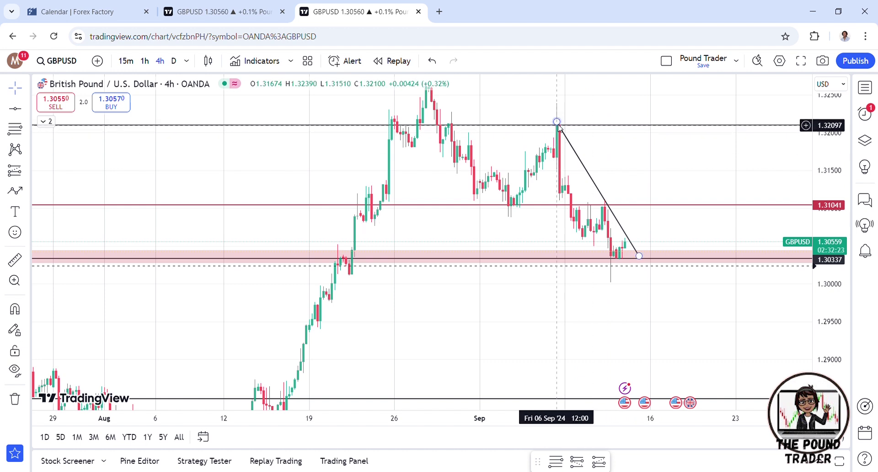
{"action": "left_click", "coordinate": [639, 256]}
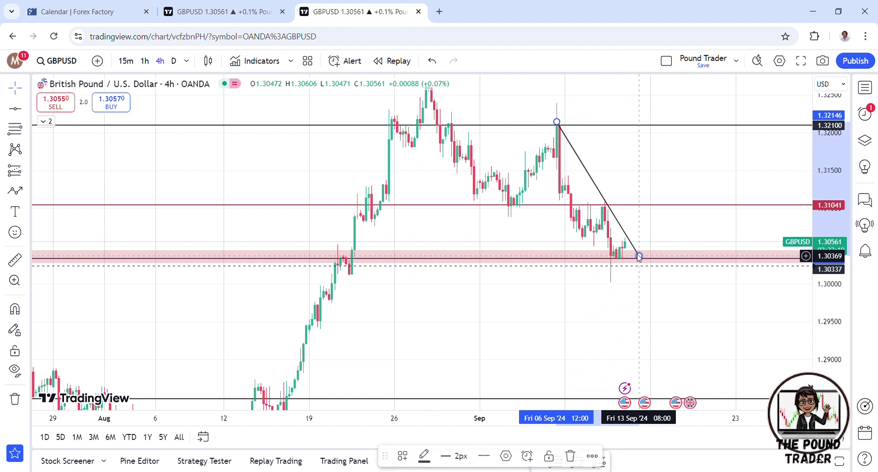
{"action": "left_click_drag", "start_coordinate": [640, 254], "coordinate": [667, 238]}
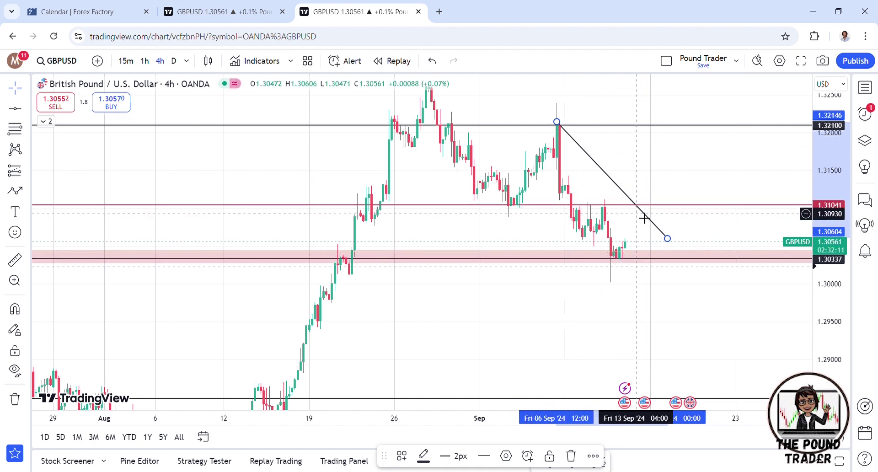
Step: Unhide the MA Ribbon indicator and pull the trendline's right end slightly lower
{"action": "mouse_move", "coordinate": [71, 130]}
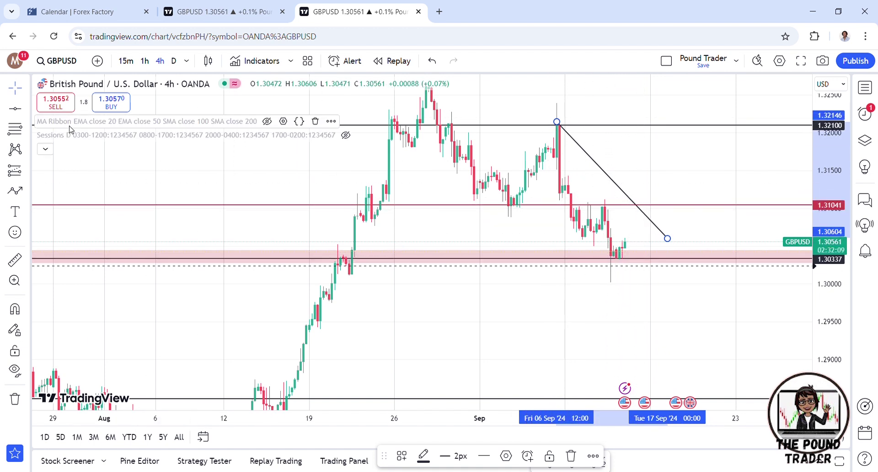
{"action": "left_click", "coordinate": [267, 121]}
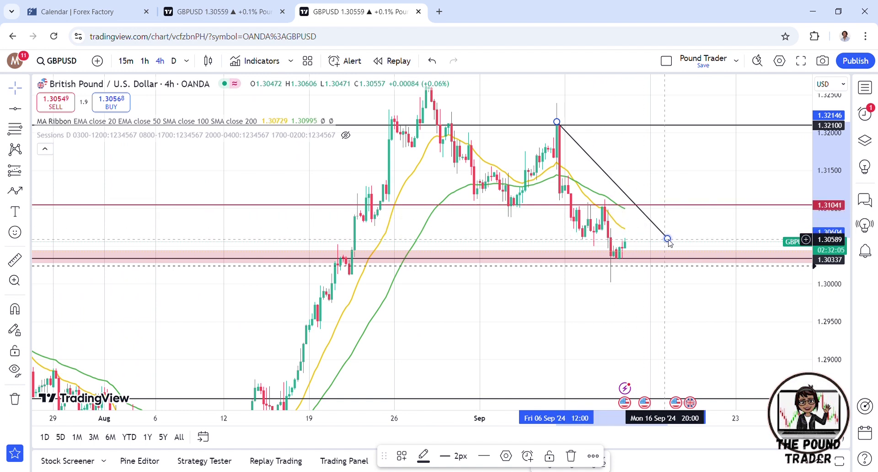
{"action": "left_click_drag", "start_coordinate": [667, 238], "coordinate": [658, 247]}
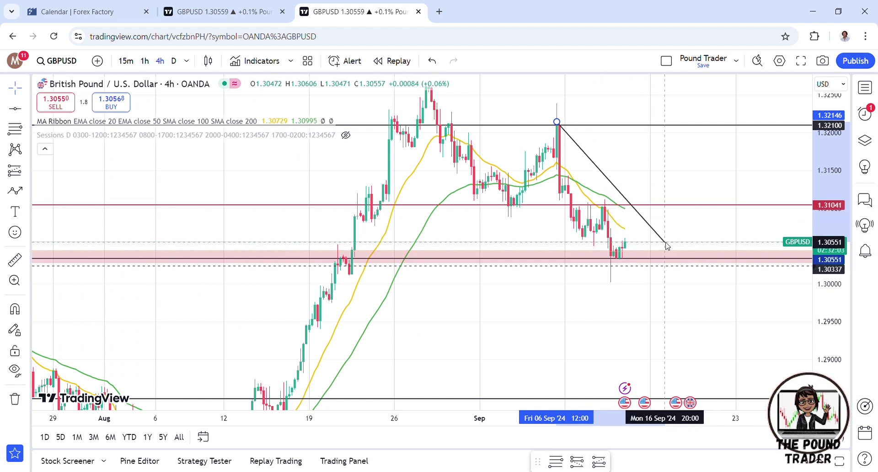
{"action": "left_click", "coordinate": [667, 243]}
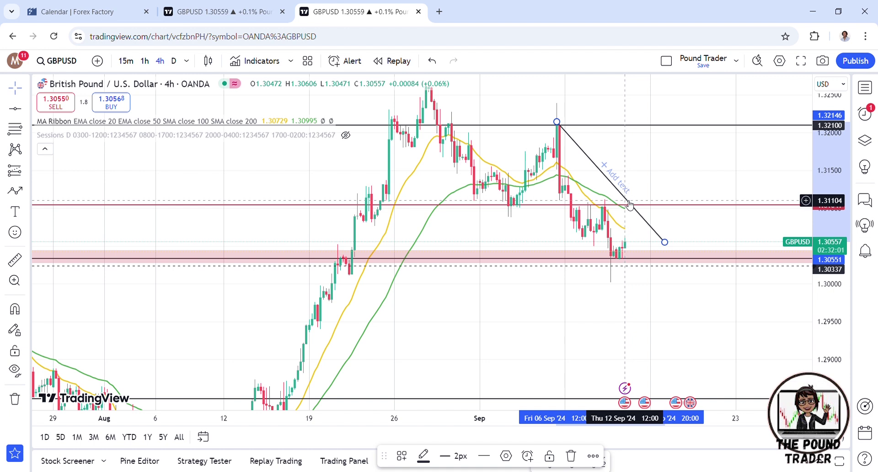
{"action": "left_click", "coordinate": [16, 131]}
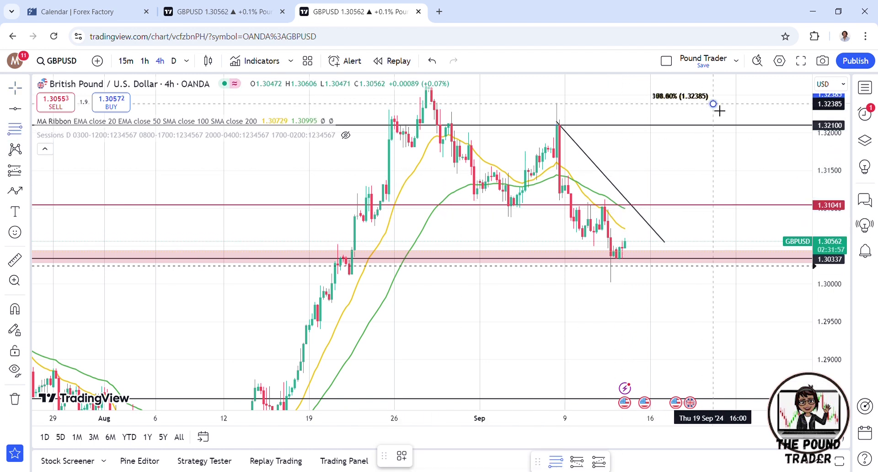
{"action": "left_click", "coordinate": [598, 288]}
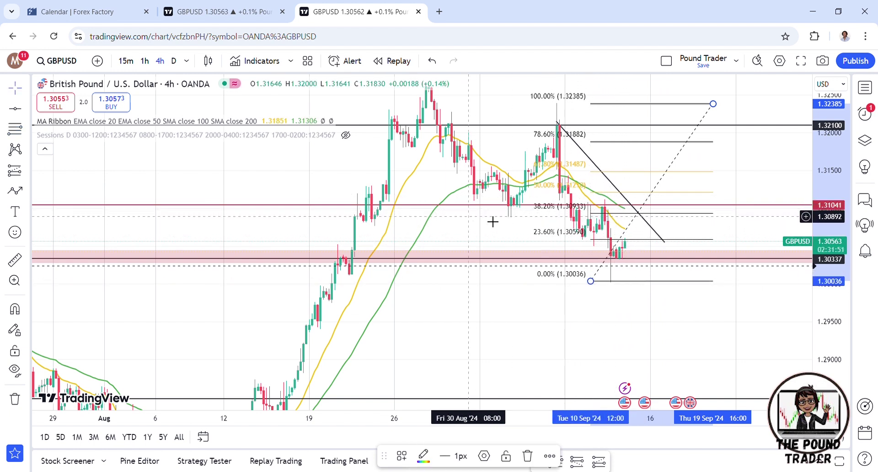
{"action": "left_click", "coordinate": [655, 256]}
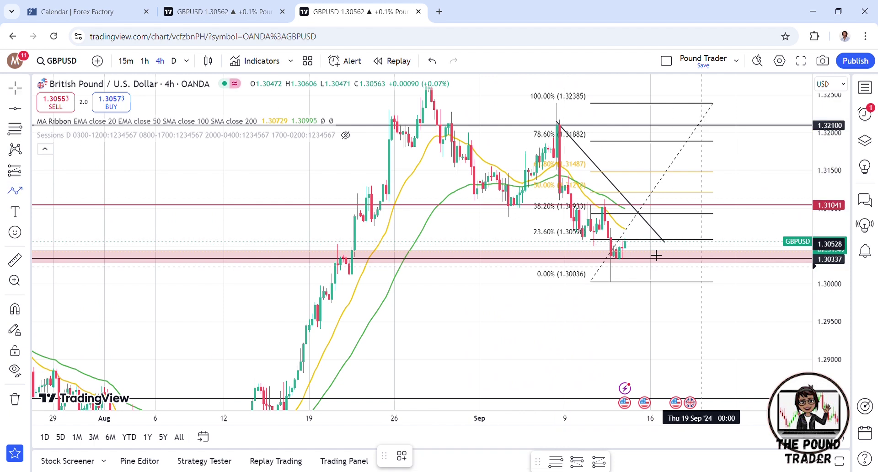
{"action": "left_click", "coordinate": [630, 257]}
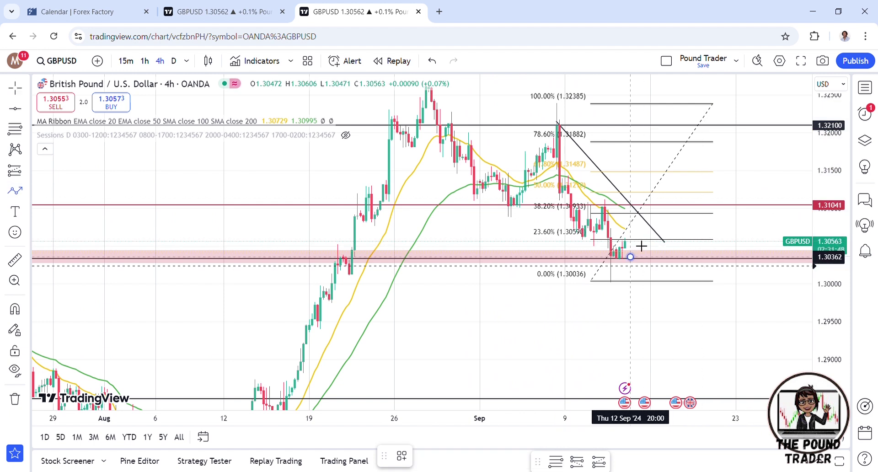
{"action": "left_click", "coordinate": [650, 198]}
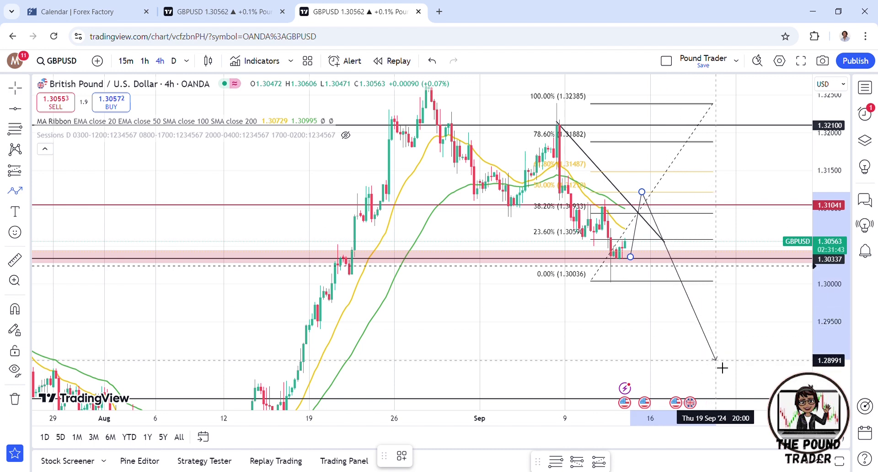
{"action": "double_click", "coordinate": [712, 404]}
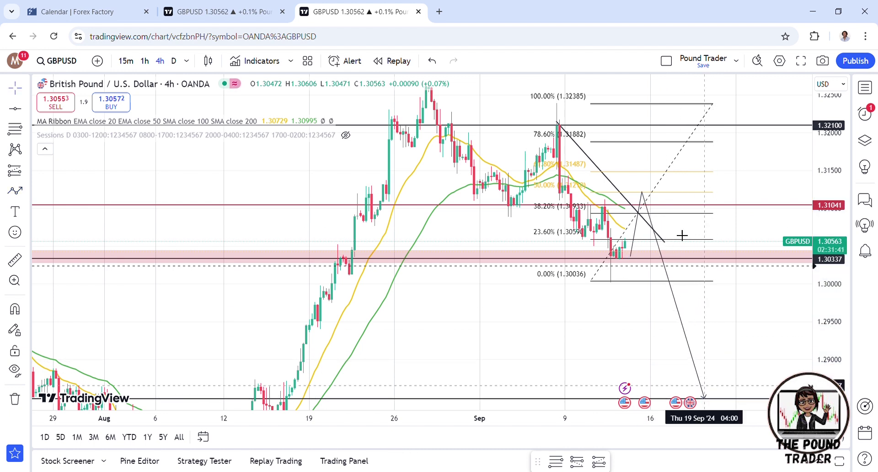
{"action": "left_click", "coordinate": [642, 193]}
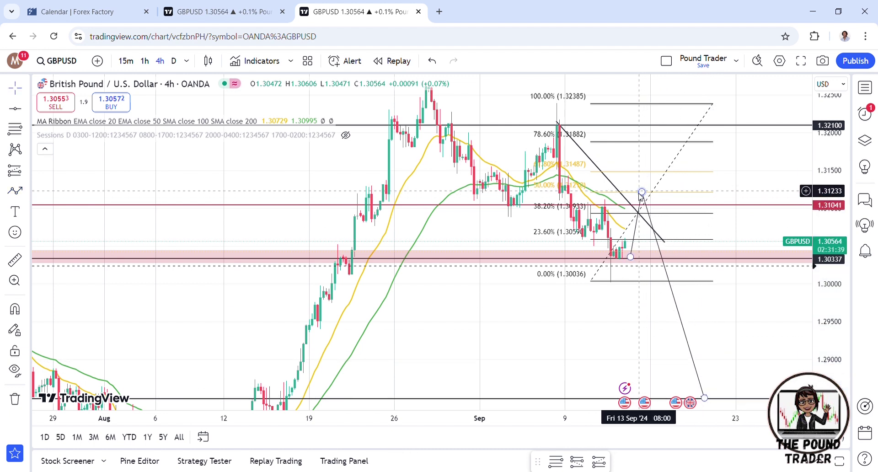
{"action": "left_click", "coordinate": [645, 127]}
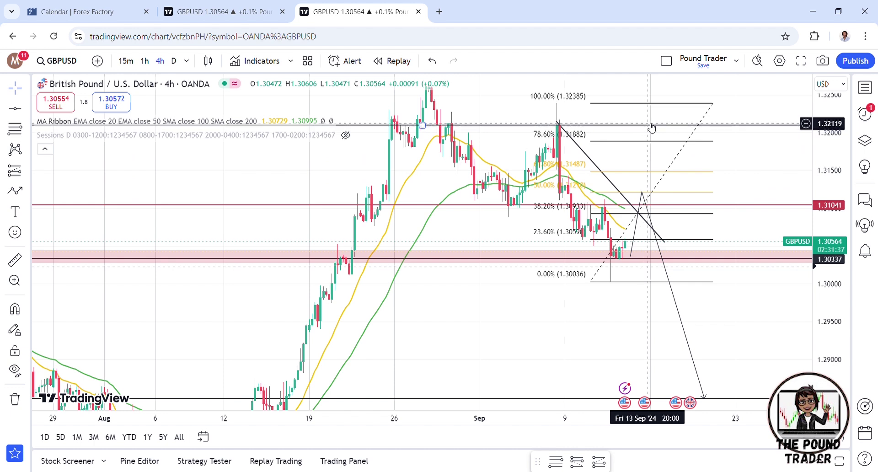
{"action": "left_click_drag", "start_coordinate": [655, 130], "coordinate": [619, 131]}
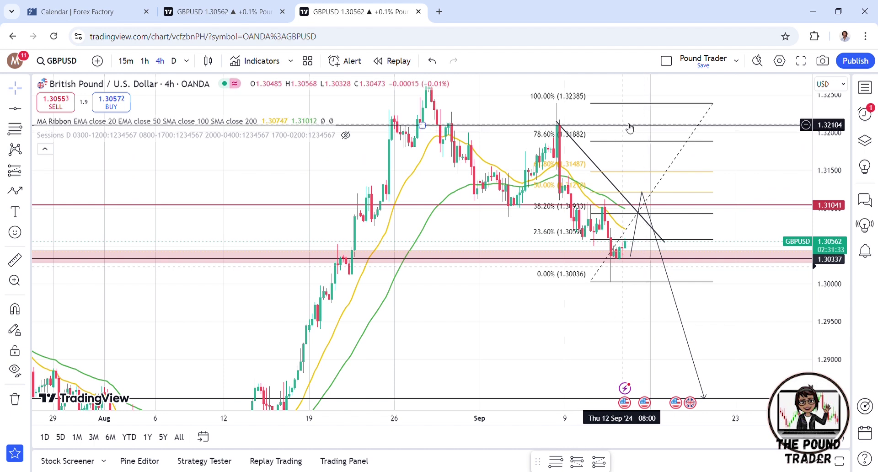
{"action": "left_click", "coordinate": [645, 202]}
{"action": "left_click", "coordinate": [642, 192]}
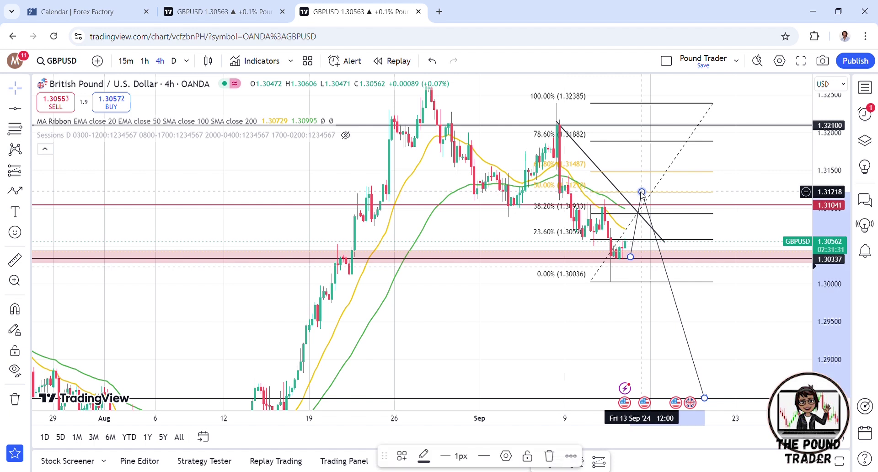
{"action": "key", "text": "Delete"}
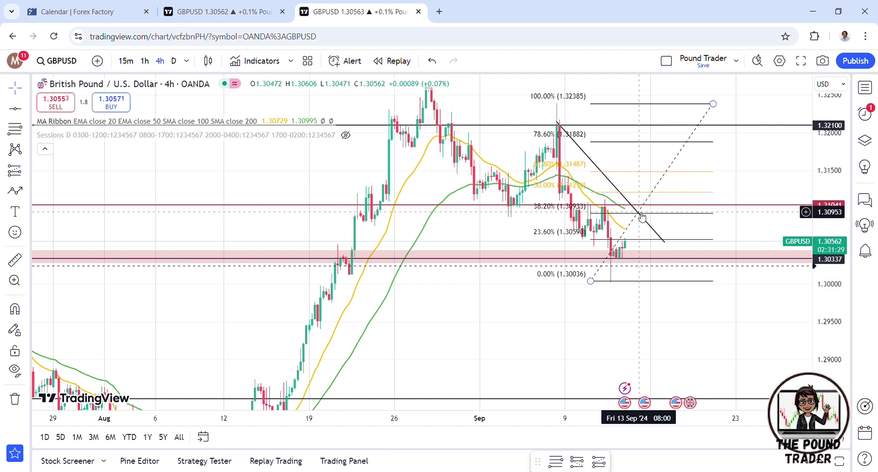
{"action": "left_click", "coordinate": [657, 200]}
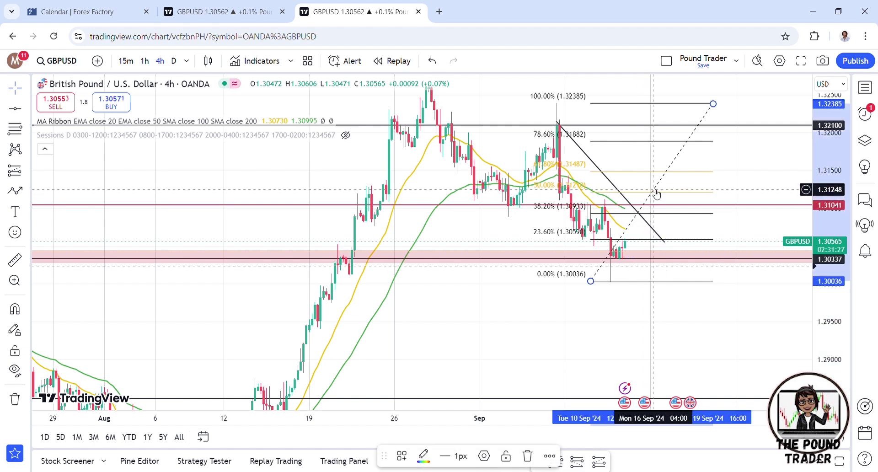
{"action": "key", "text": "Delete"}
{"action": "scroll", "coordinate": [626, 259], "scroll_direction": "up", "scroll_amount": 2}
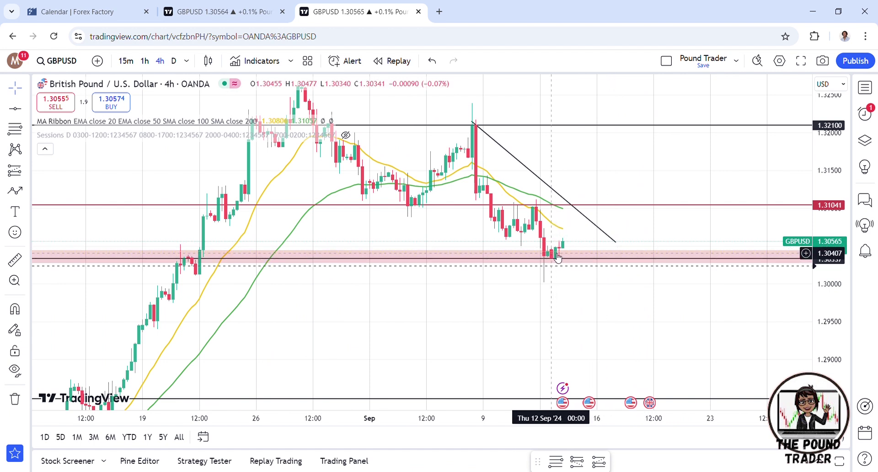
{"action": "scroll", "coordinate": [557, 257], "scroll_direction": "down", "scroll_amount": 2}
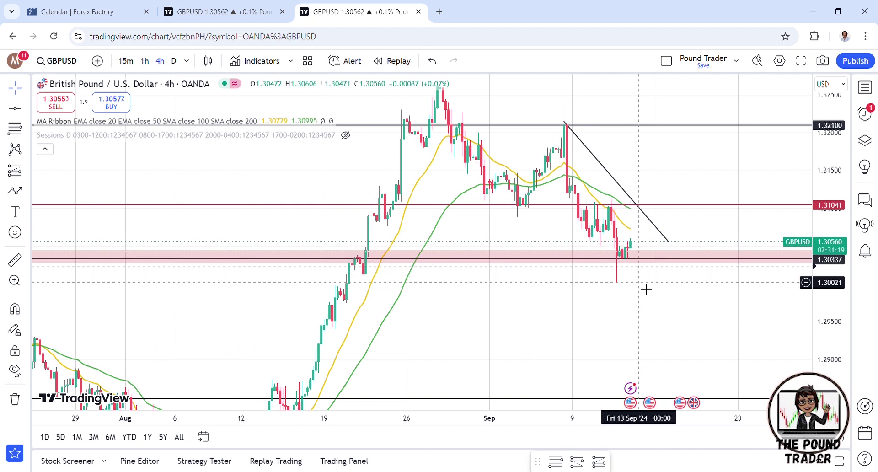
{"action": "scroll", "coordinate": [646, 290], "scroll_direction": "up", "scroll_amount": 2}
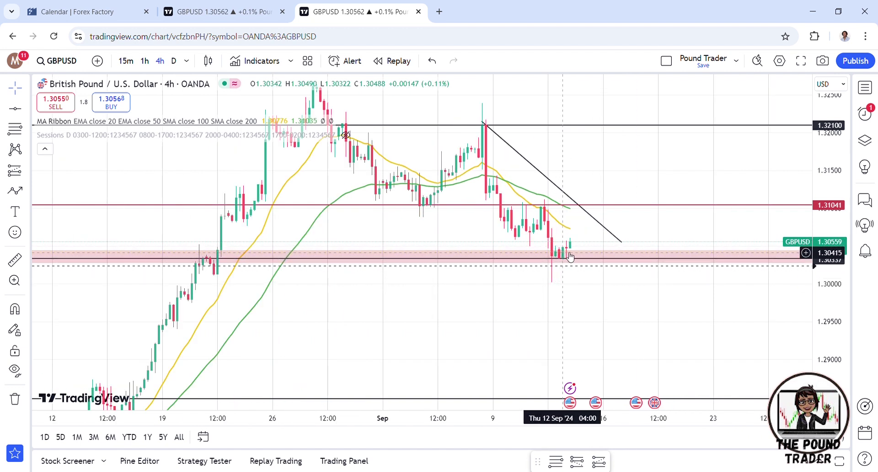
{"action": "scroll", "coordinate": [571, 257], "scroll_direction": "down", "scroll_amount": 2}
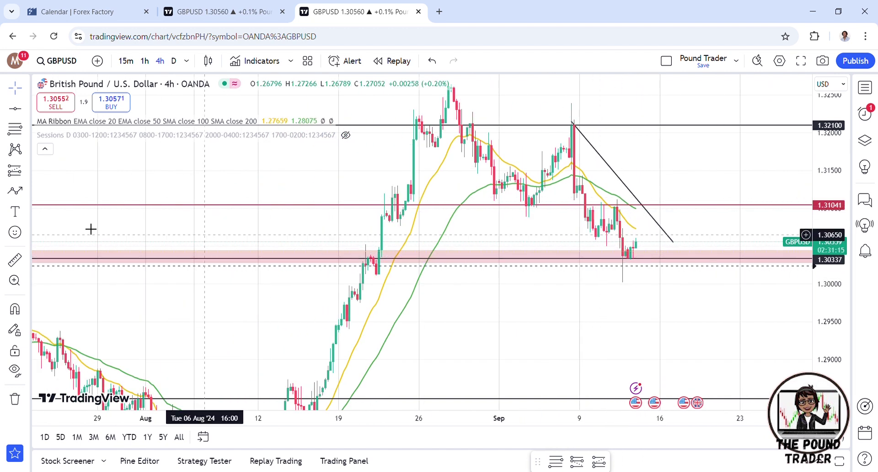
{"action": "left_click", "coordinate": [657, 261]}
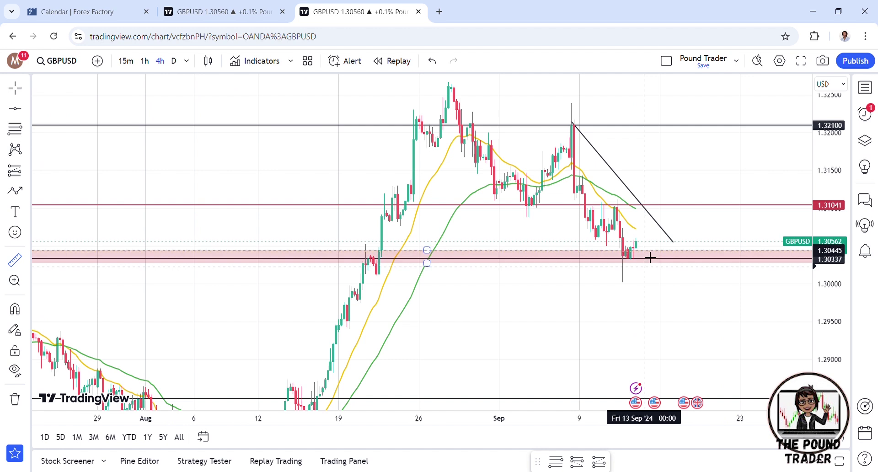
{"action": "left_click_drag", "start_coordinate": [649, 257], "coordinate": [650, 211]}
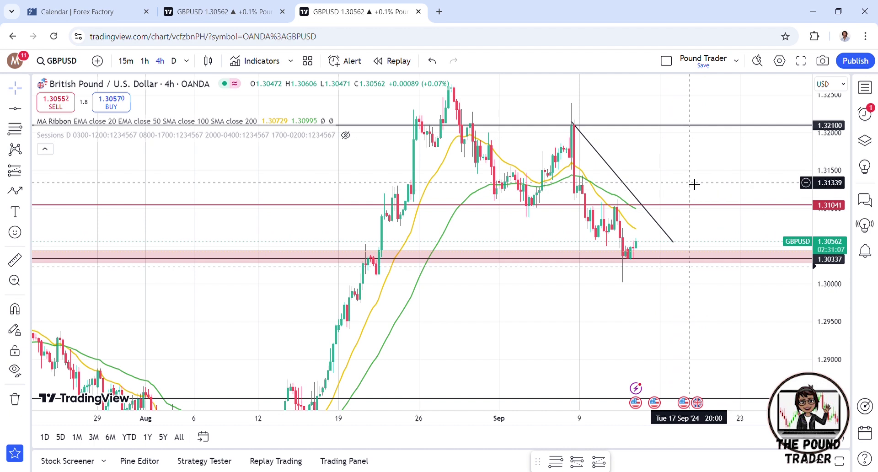
{"action": "scroll", "coordinate": [698, 191], "scroll_direction": "up", "scroll_amount": 5}
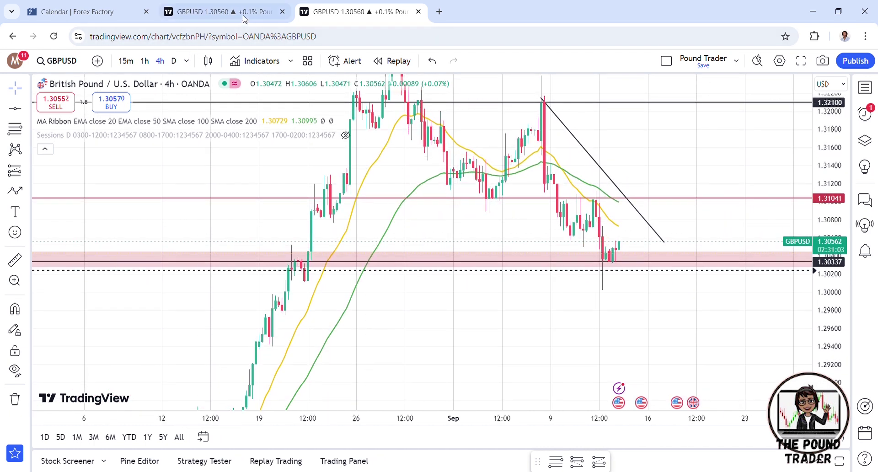
Step: Put GBPUSD on the 1-hour chart with taller candles and recent price centred
{"action": "left_click", "coordinate": [144, 62]}
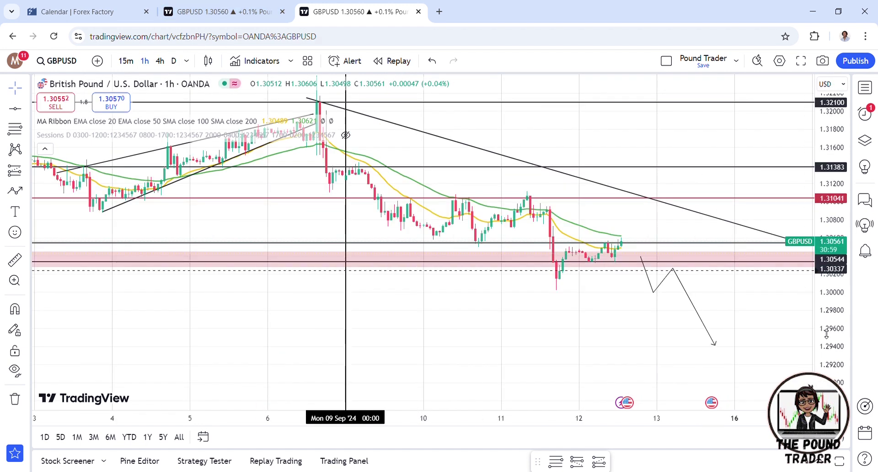
{"action": "left_click_drag", "start_coordinate": [826, 334], "coordinate": [801, 228]}
{"action": "left_click_drag", "start_coordinate": [627, 217], "coordinate": [615, 227]}
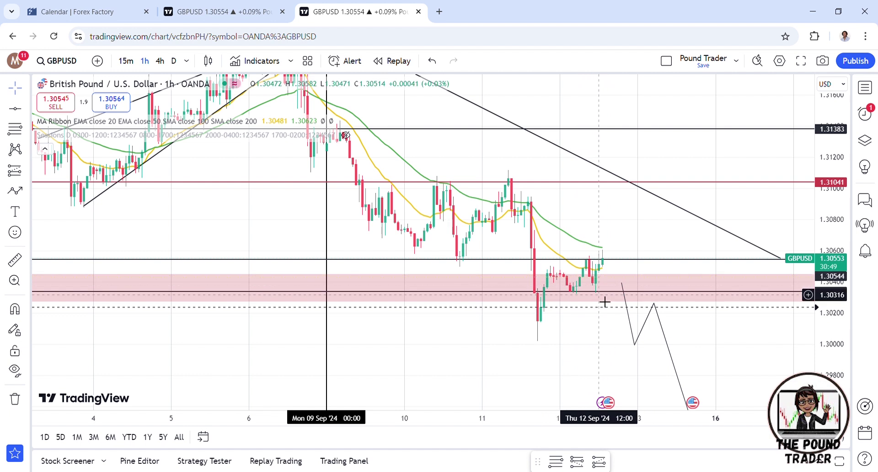
{"action": "scroll", "coordinate": [604, 302], "scroll_direction": "up", "scroll_amount": 2}
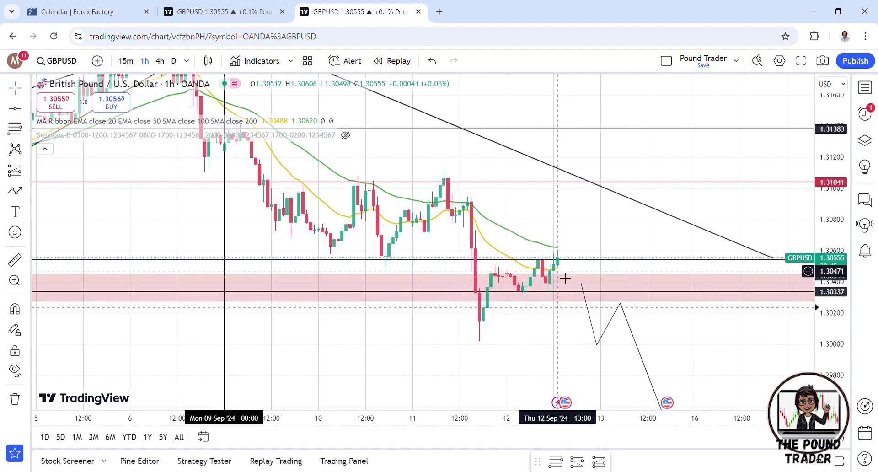
{"action": "scroll", "coordinate": [566, 278], "scroll_direction": "down", "scroll_amount": 2}
{"action": "left_click", "coordinate": [27, 189]}
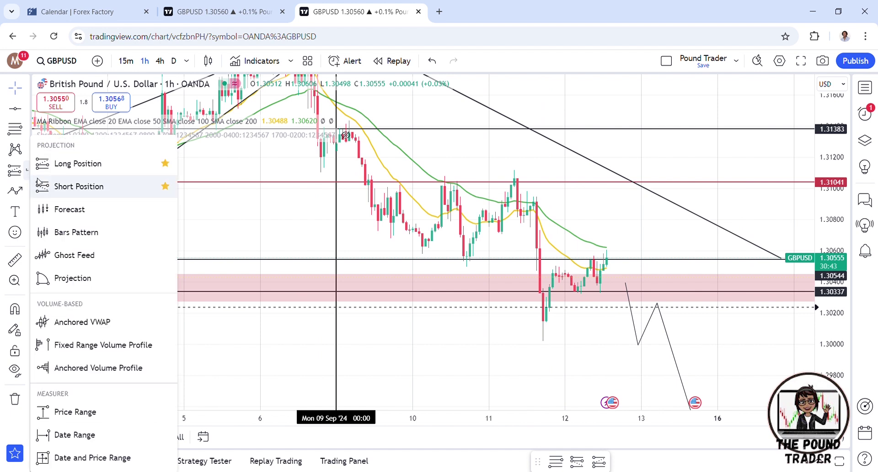
{"action": "left_click", "coordinate": [73, 163]}
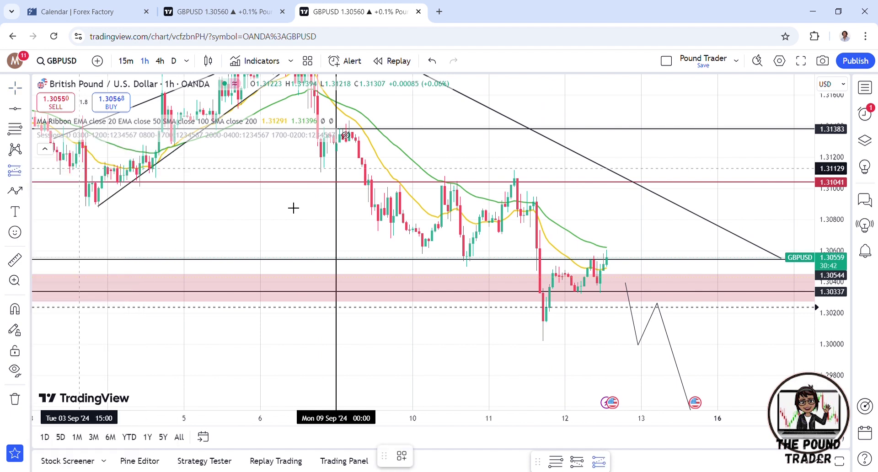
{"action": "left_click", "coordinate": [607, 276]}
{"action": "mouse_move", "coordinate": [601, 345]}
{"action": "left_mouse_down"}
{"action": "mouse_move", "coordinate": [602, 308]}
{"action": "mouse_move", "coordinate": [605, 321]}
{"action": "left_mouse_up"}
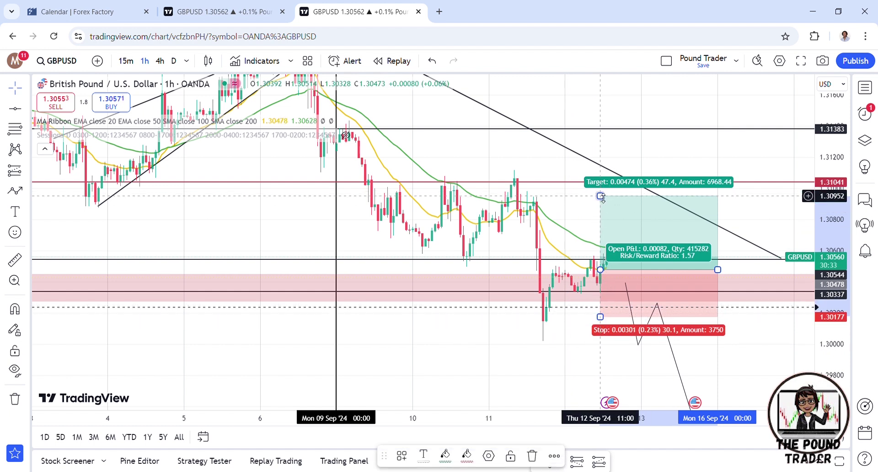
{"action": "left_click_drag", "start_coordinate": [601, 196], "coordinate": [607, 203]}
{"action": "left_click", "coordinate": [543, 273]}
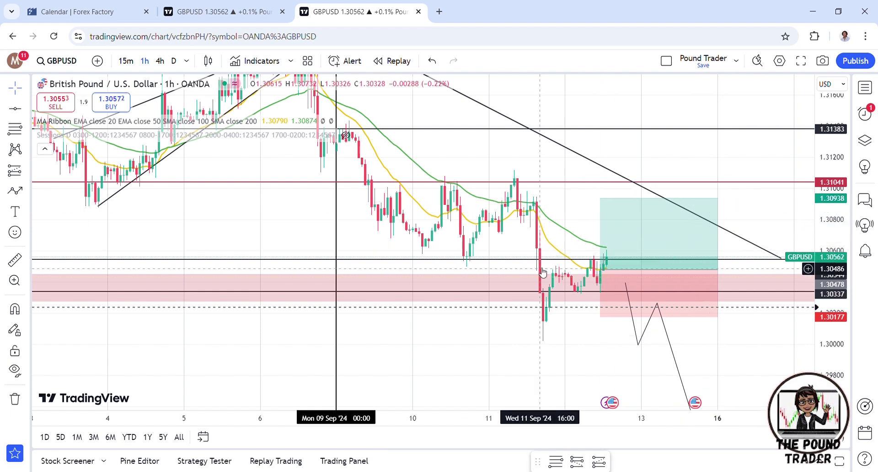
{"action": "left_click", "coordinate": [668, 238]}
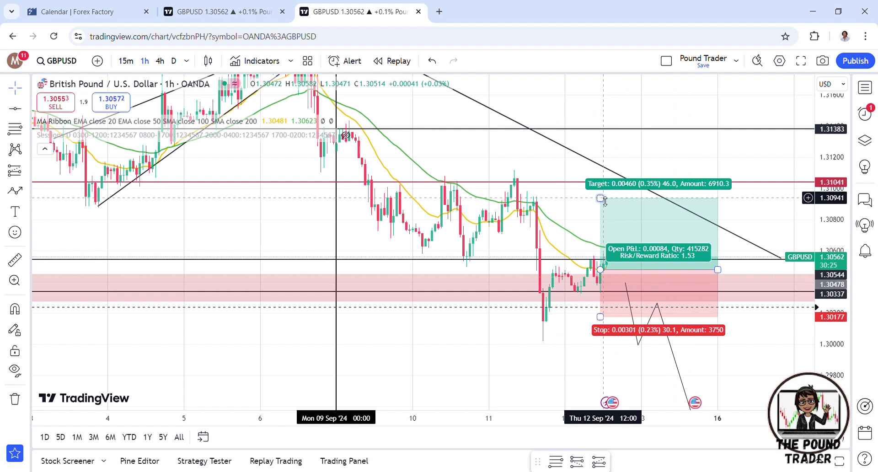
{"action": "mouse_move", "coordinate": [607, 198]}
{"action": "left_mouse_down"}
{"action": "mouse_move", "coordinate": [607, 170]}
{"action": "mouse_move", "coordinate": [613, 180]}
{"action": "left_mouse_up"}
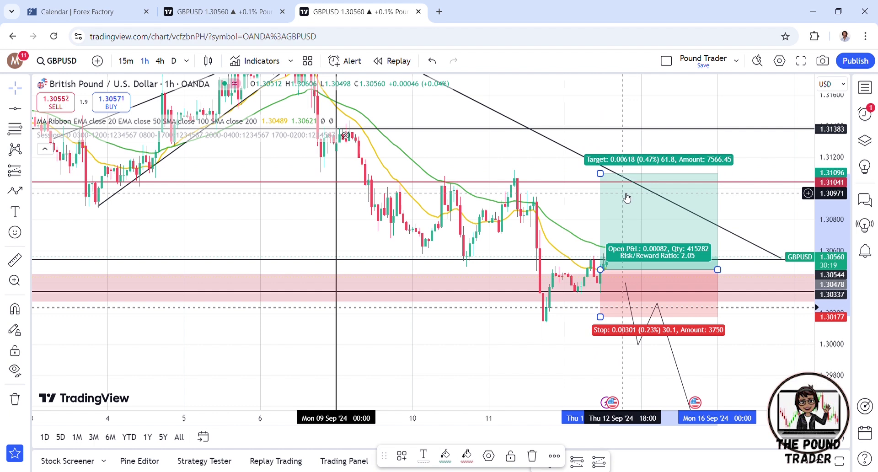
{"action": "key", "text": "Delete"}
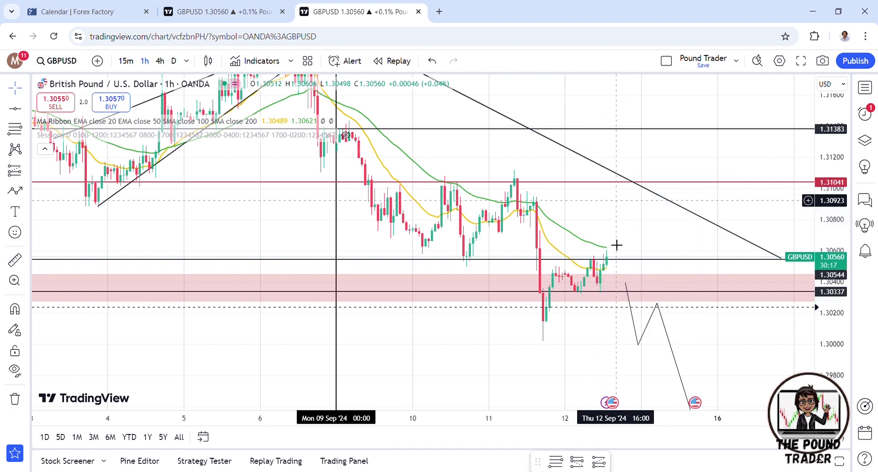
Step: Delete the old zigzag, then draw a 1.30337 → 1.31041 → below-1.30000 path and delete it too
{"action": "left_click", "coordinate": [646, 339]}
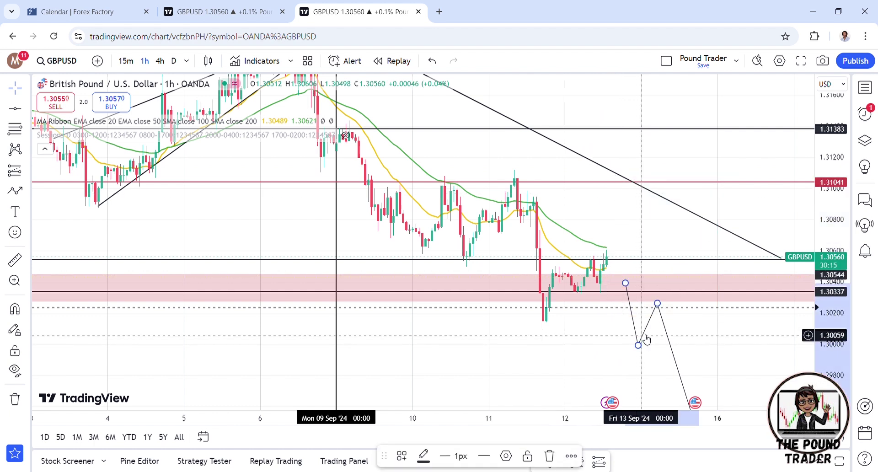
{"action": "key", "text": "Delete"}
{"action": "left_click", "coordinate": [15, 190]}
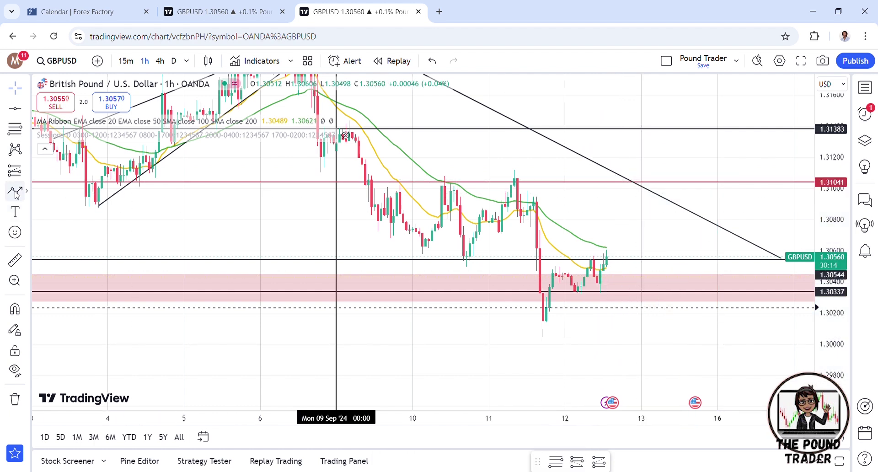
{"action": "left_click", "coordinate": [614, 288]}
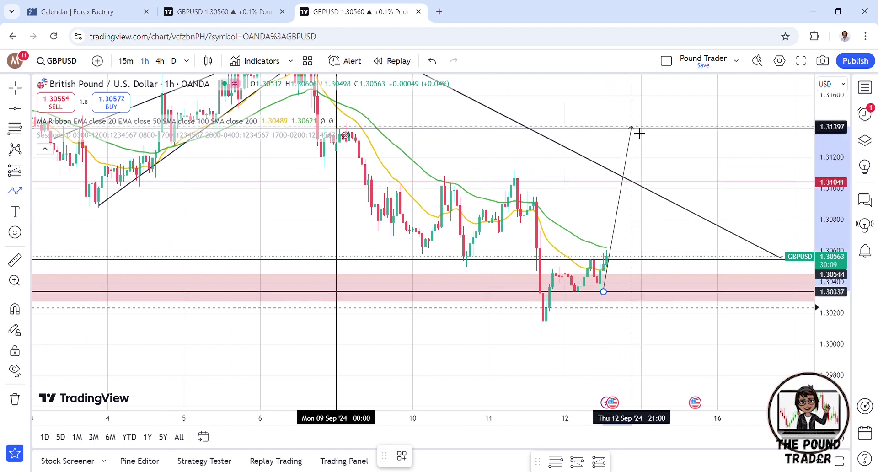
{"action": "left_click", "coordinate": [622, 181]}
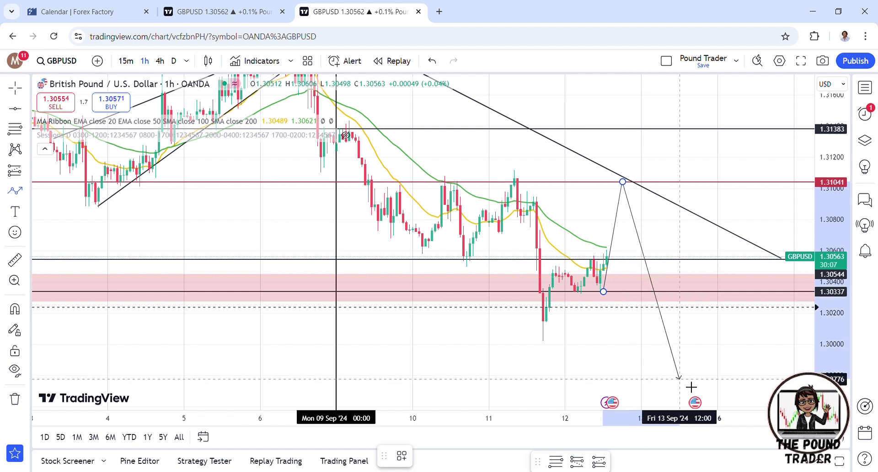
{"action": "left_click", "coordinate": [710, 387]}
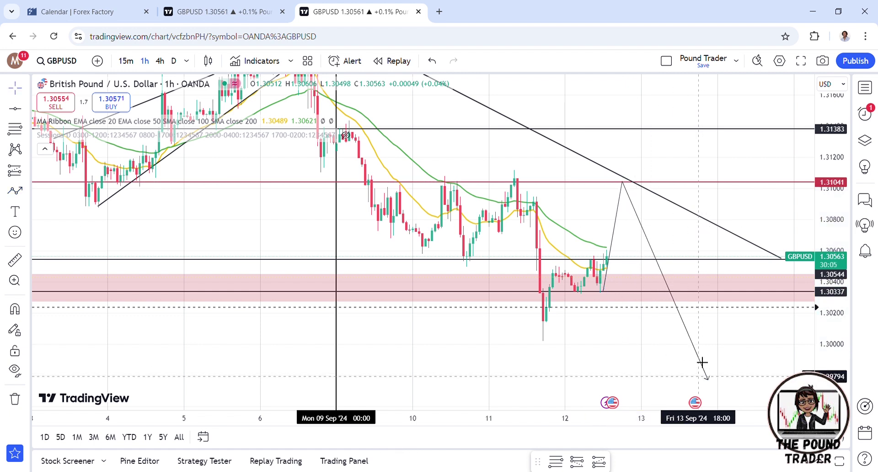
{"action": "left_click", "coordinate": [655, 252]}
{"action": "key", "text": "Delete"}
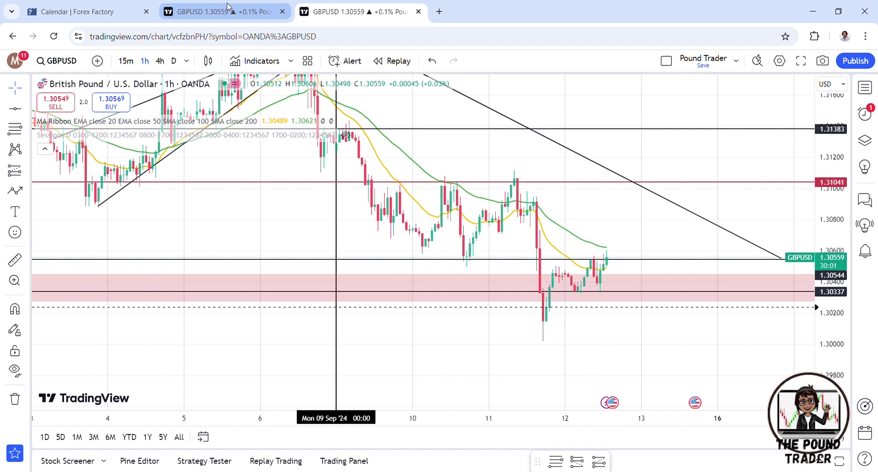
Step: Load DXY from the watchlist and put it on the daily chart
{"action": "left_click", "coordinate": [870, 87]}
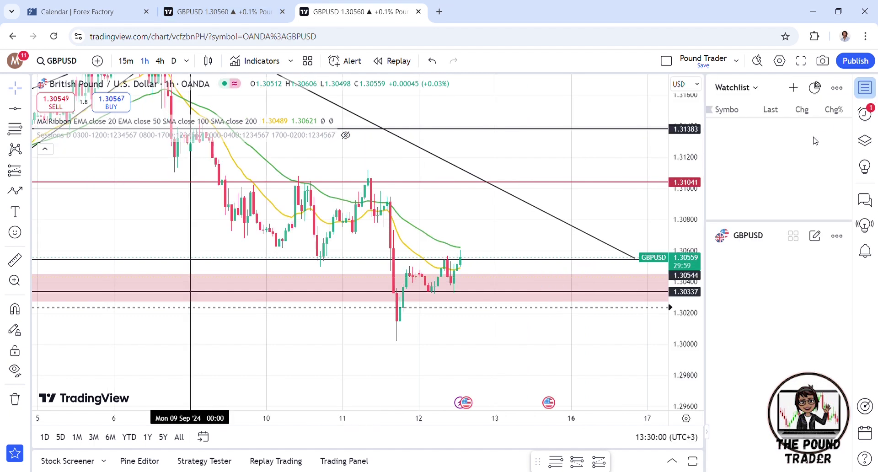
{"action": "left_click", "coordinate": [733, 132]}
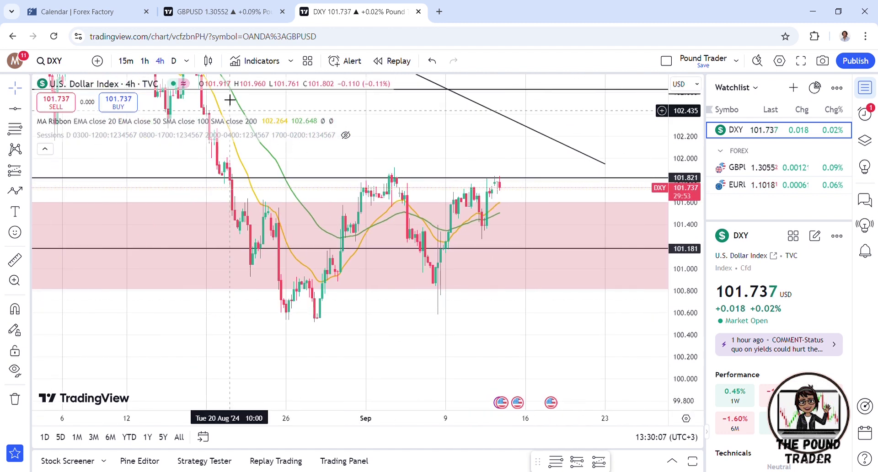
{"action": "left_click", "coordinate": [173, 61]}
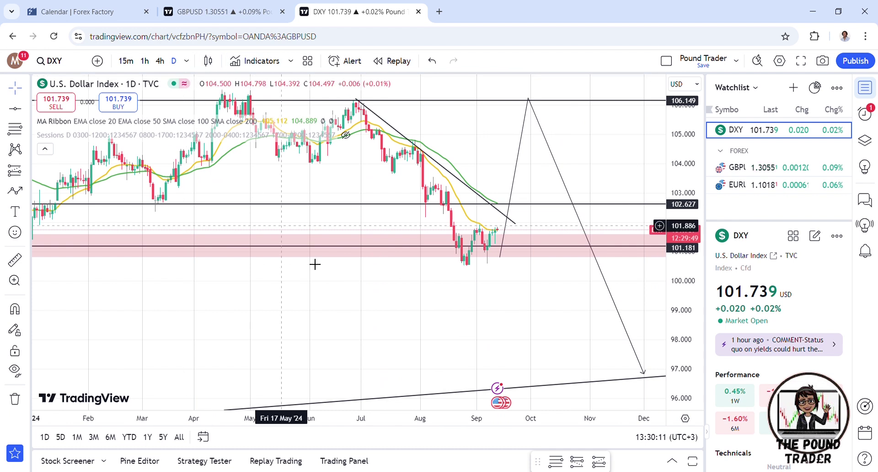
{"action": "left_click", "coordinate": [186, 60]}
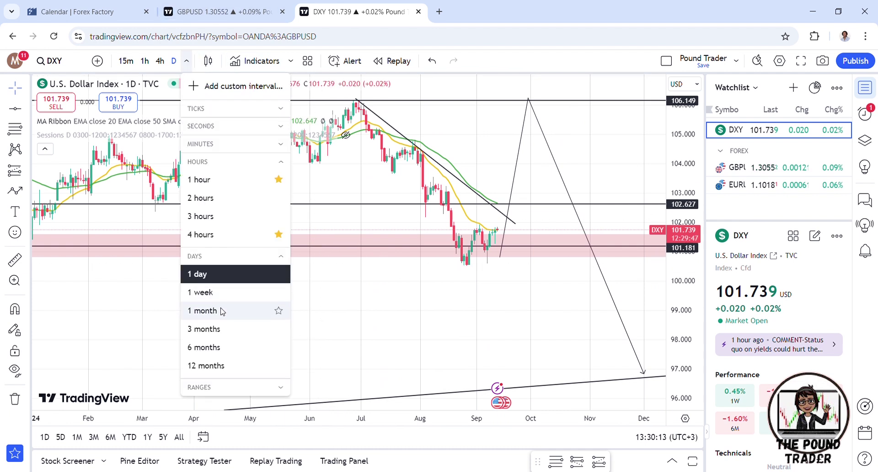
Step: Look over DXY on the monthly chart with a compressed price range, then on the weekly
{"action": "left_click", "coordinate": [222, 310]}
{"action": "left_click_drag", "start_coordinate": [692, 155], "coordinate": [692, 188]}
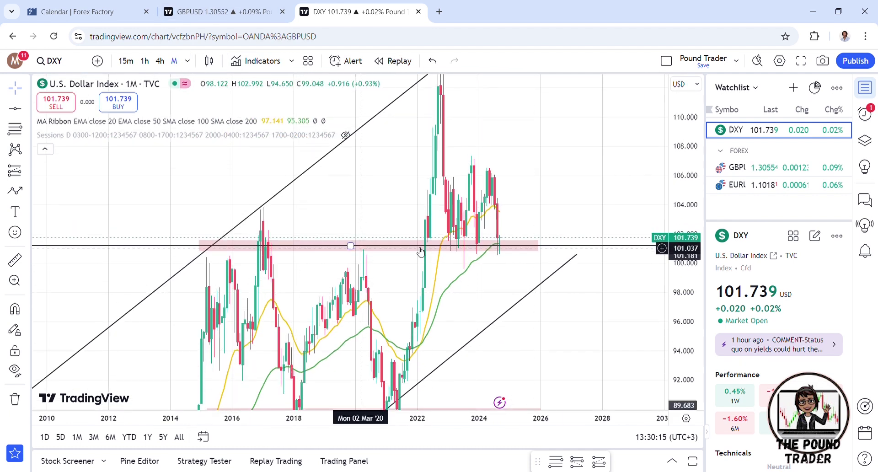
{"action": "scroll", "coordinate": [546, 256], "scroll_direction": "down", "scroll_amount": 3}
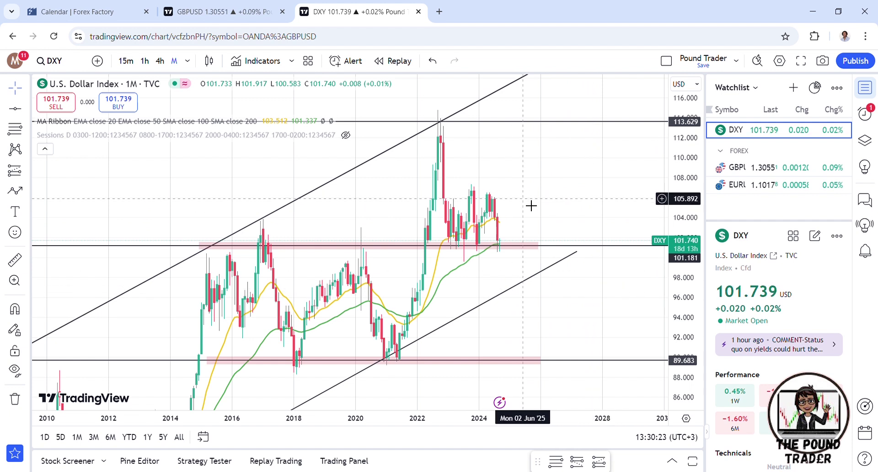
{"action": "left_click", "coordinate": [187, 61]}
{"action": "left_click", "coordinate": [218, 293]}
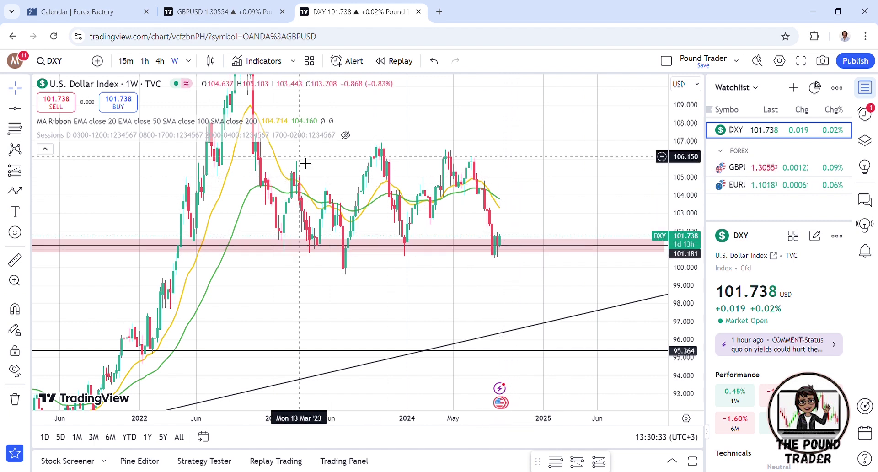
Step: Check the daily chart with the trendlines in view, then settle on the 4-hour chart
{"action": "left_click", "coordinate": [189, 61]}
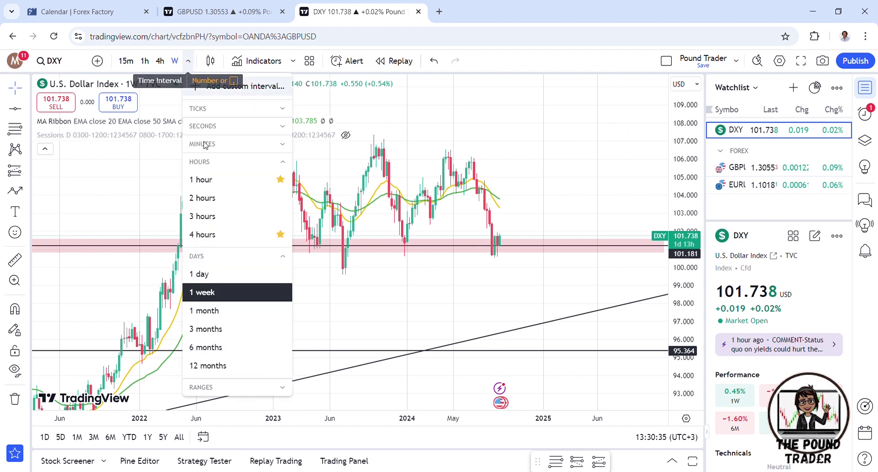
{"action": "left_click", "coordinate": [233, 272]}
{"action": "left_click_drag", "start_coordinate": [692, 330], "coordinate": [602, 165]}
{"action": "left_click", "coordinate": [160, 62]}
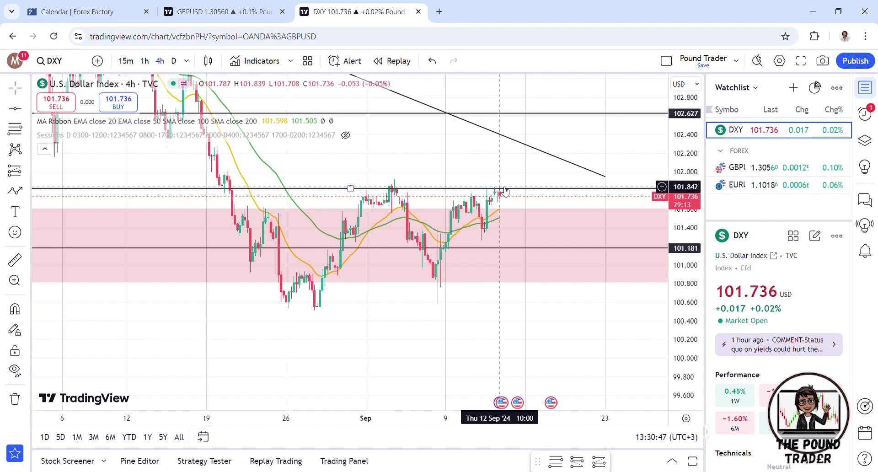
Step: Draw a DXY path from 101.821 down to about 100.66 and up above 102.627, then go daily
{"action": "left_click", "coordinate": [19, 189]}
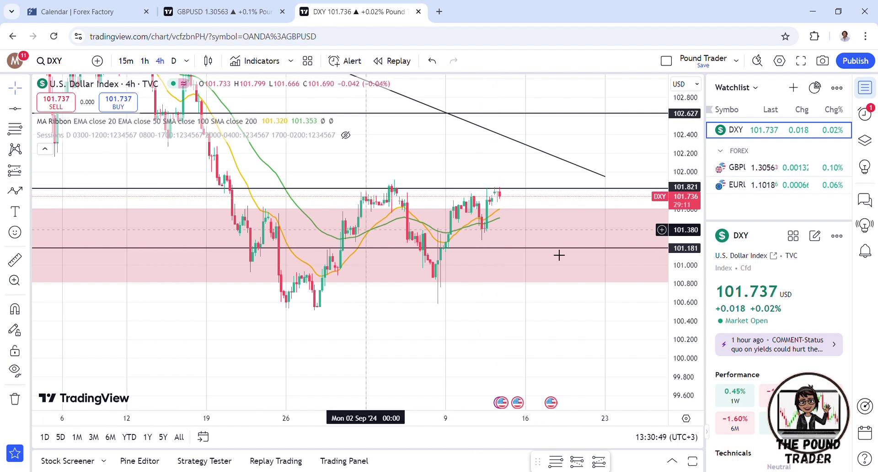
{"action": "left_click", "coordinate": [499, 190]}
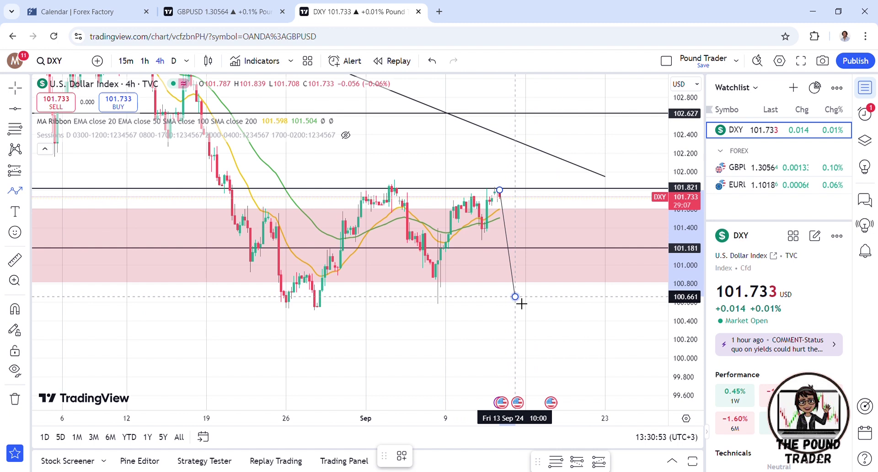
{"action": "left_click", "coordinate": [515, 297]}
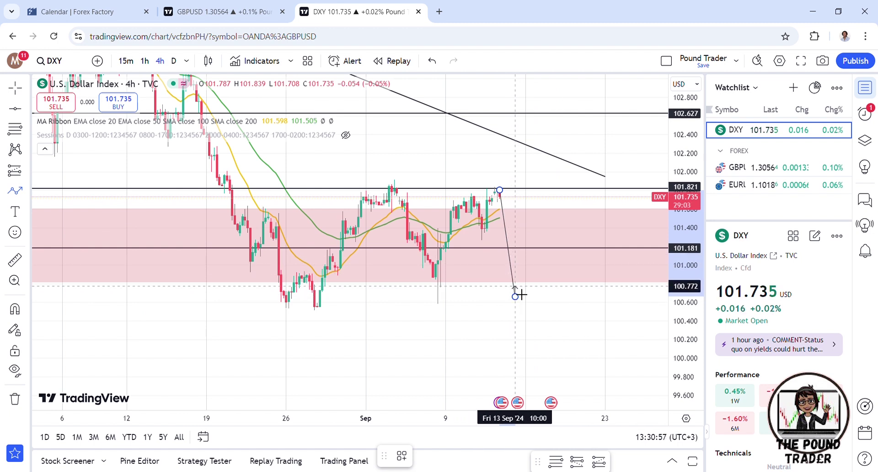
{"action": "left_click", "coordinate": [571, 99]}
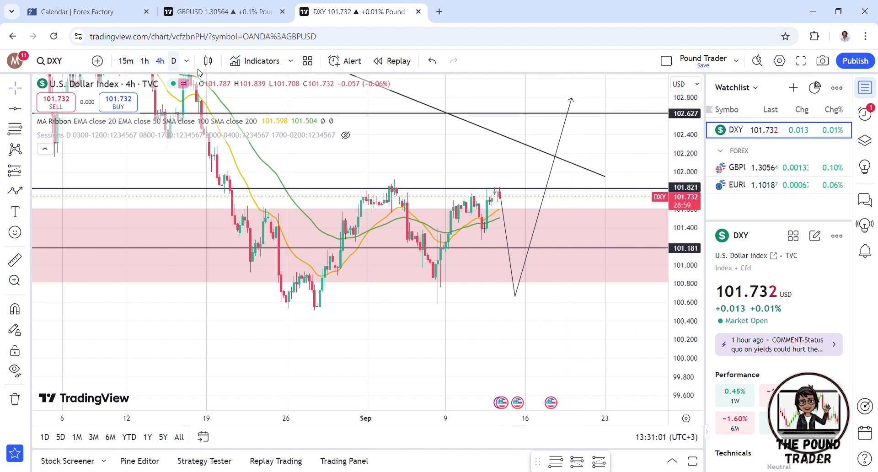
{"action": "left_click", "coordinate": [173, 61]}
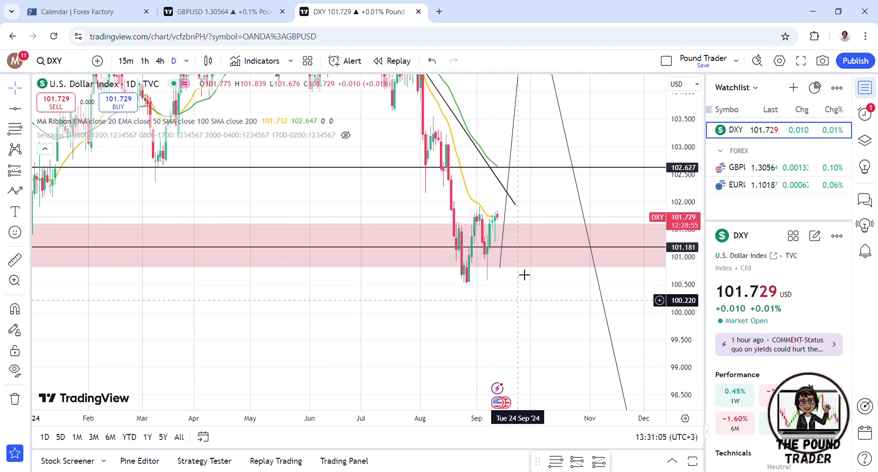
Step: Compress the price scale and pan the daily DXY chart to fit the path climbing toward 106.149
{"action": "scroll", "coordinate": [496, 251], "scroll_direction": "up", "scroll_amount": 4}
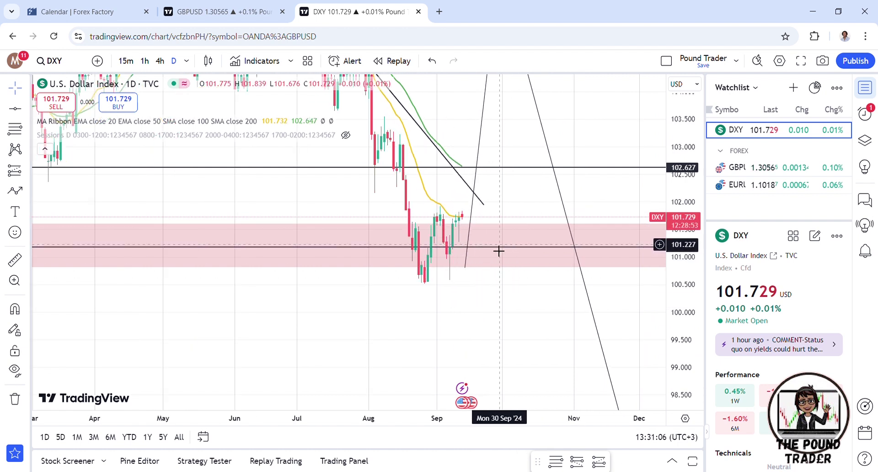
{"action": "left_click", "coordinate": [406, 246]}
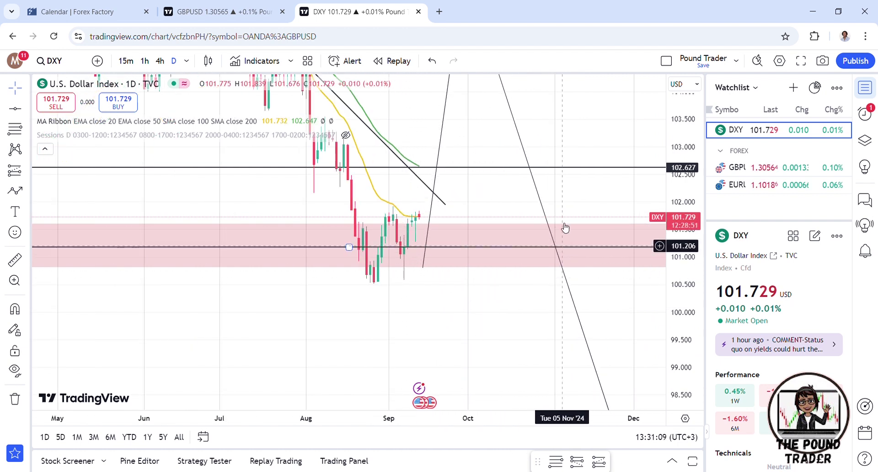
{"action": "left_click_drag", "start_coordinate": [686, 146], "coordinate": [686, 179]}
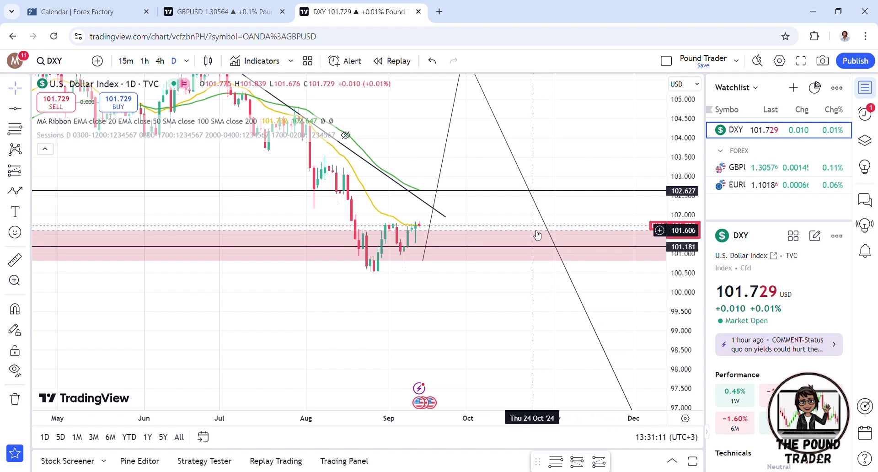
{"action": "scroll", "coordinate": [542, 238], "scroll_direction": "down", "scroll_amount": 3}
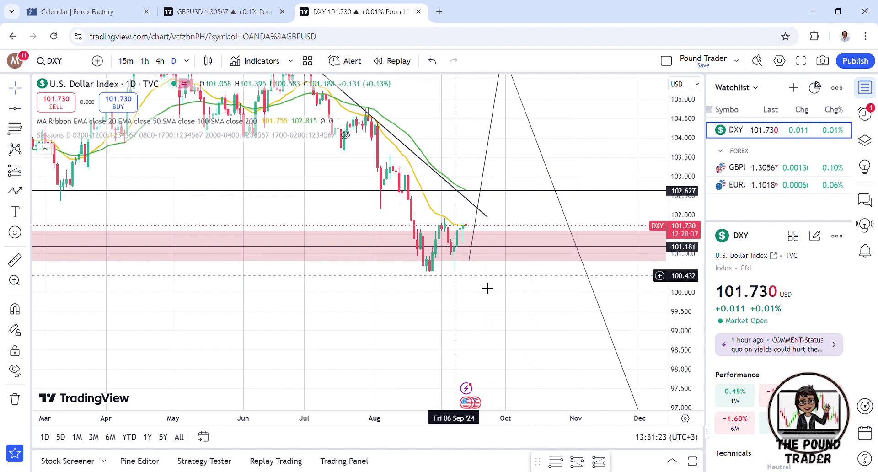
{"action": "left_click_drag", "start_coordinate": [604, 139], "coordinate": [620, 187]}
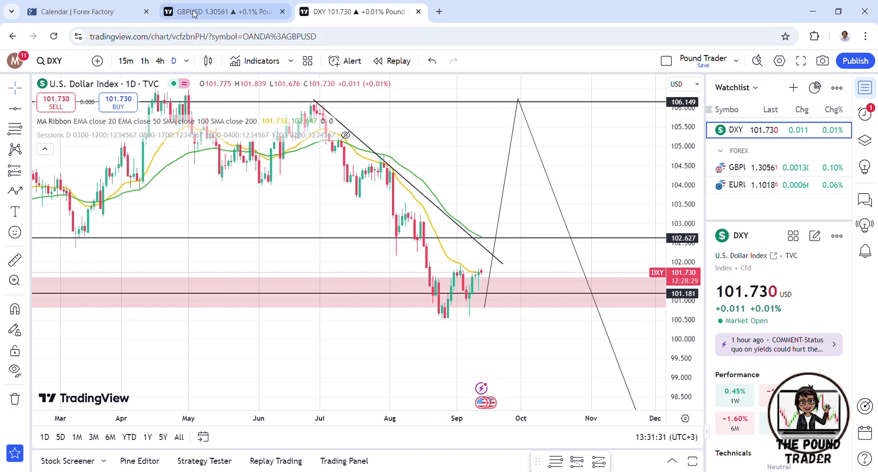
Step: Review Forex Factory's Sep 8–14 high-impact events, then go back to the GBPUSD chart tab
{"action": "left_click", "coordinate": [104, 13]}
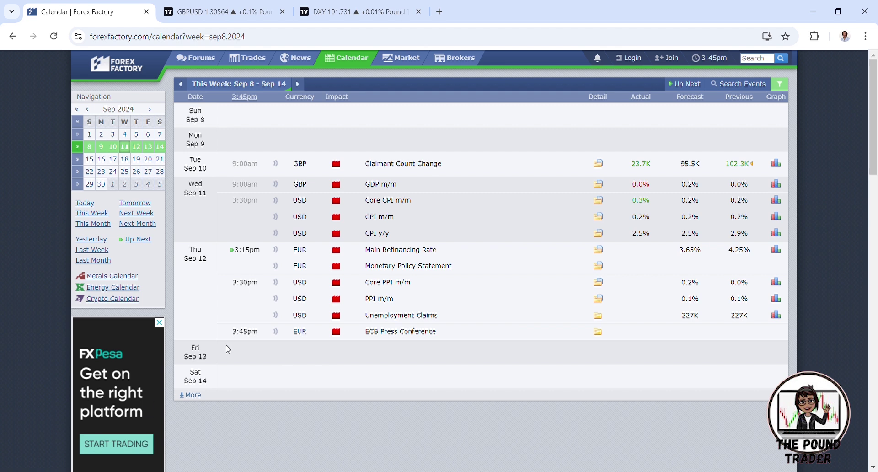
{"action": "left_click", "coordinate": [219, 11]}
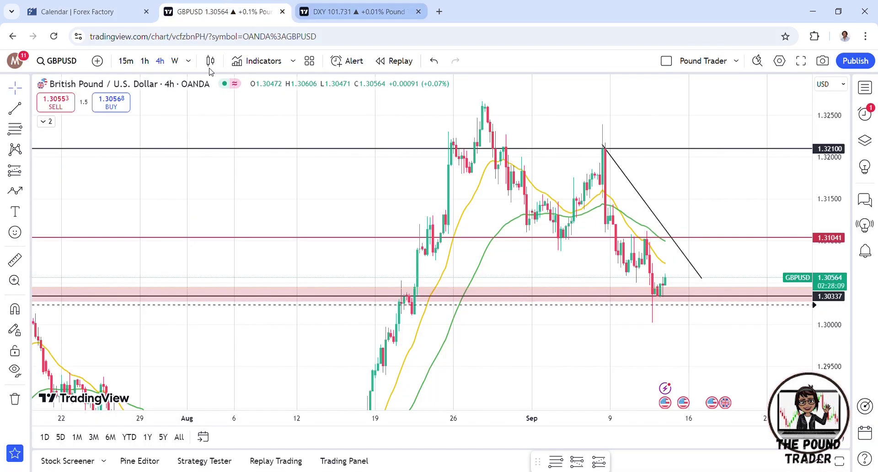
Step: Draw a zigzag path from 1.30337 up to 1.31041, then down below 1.29500
{"action": "left_click", "coordinate": [15, 190]}
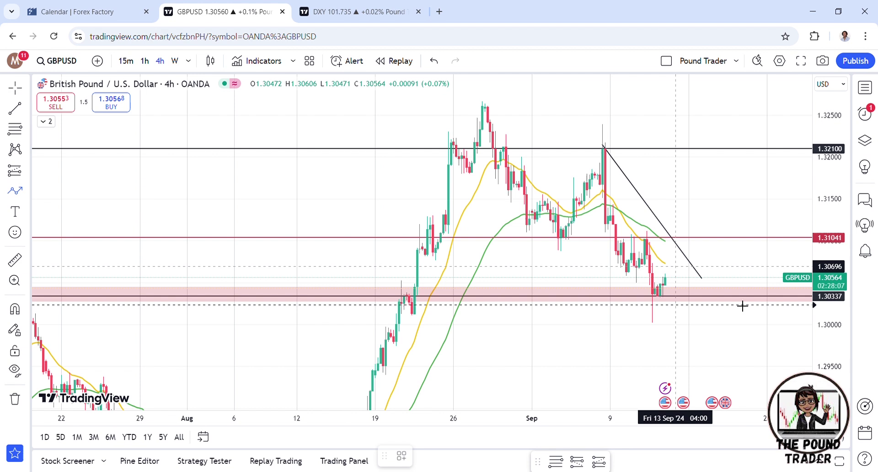
{"action": "left_click", "coordinate": [675, 297]}
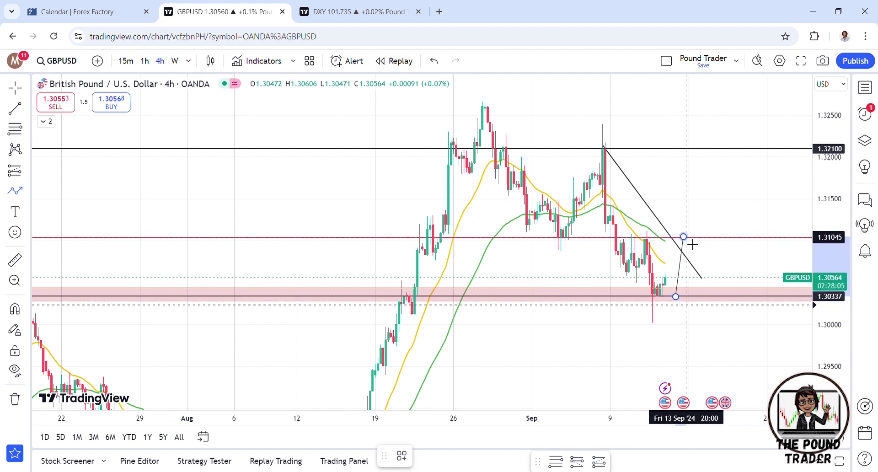
{"action": "left_click", "coordinate": [693, 245]}
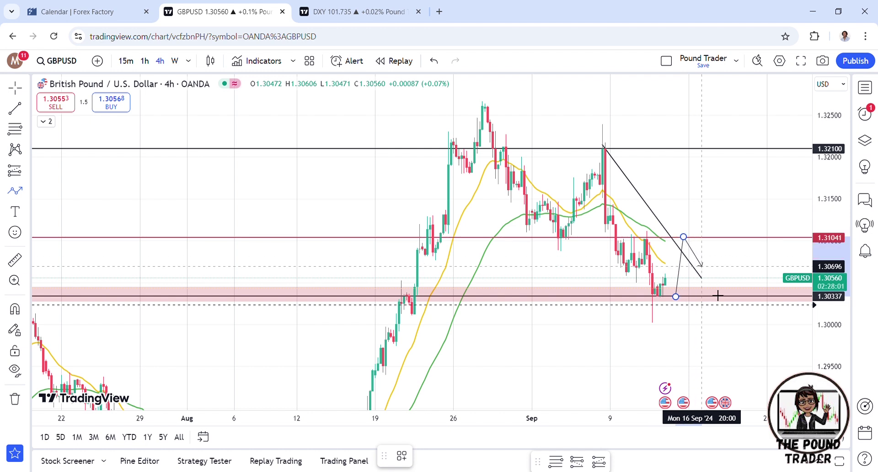
{"action": "double_click", "coordinate": [749, 402]}
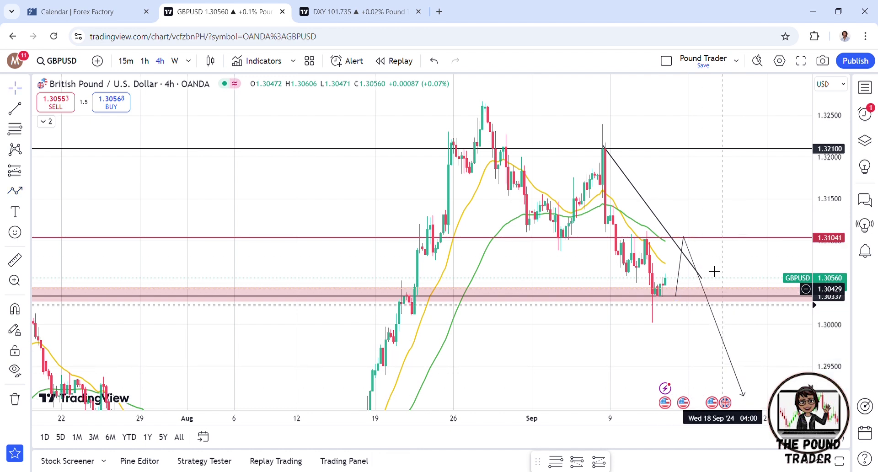